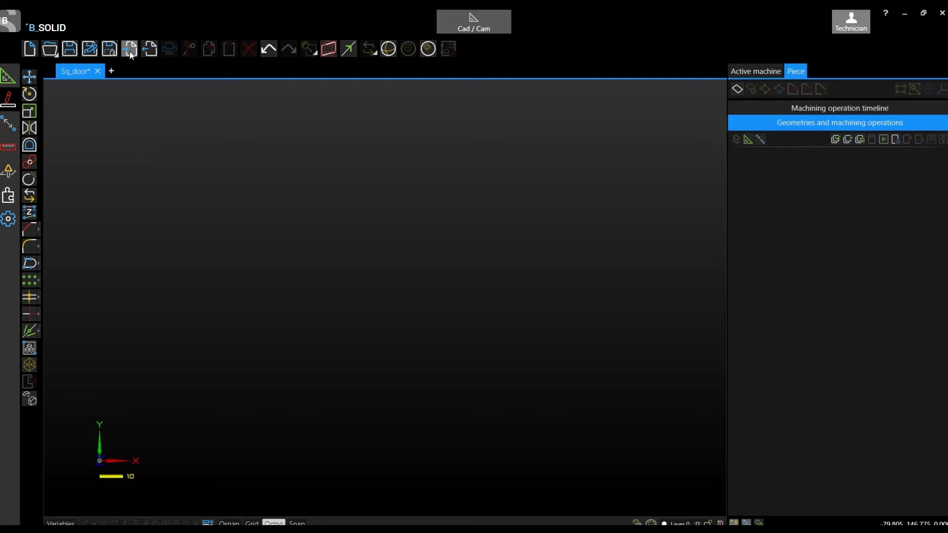
Import the Sq_door.dwg drawing and zoom in and out to inspect it.
click(129, 50)
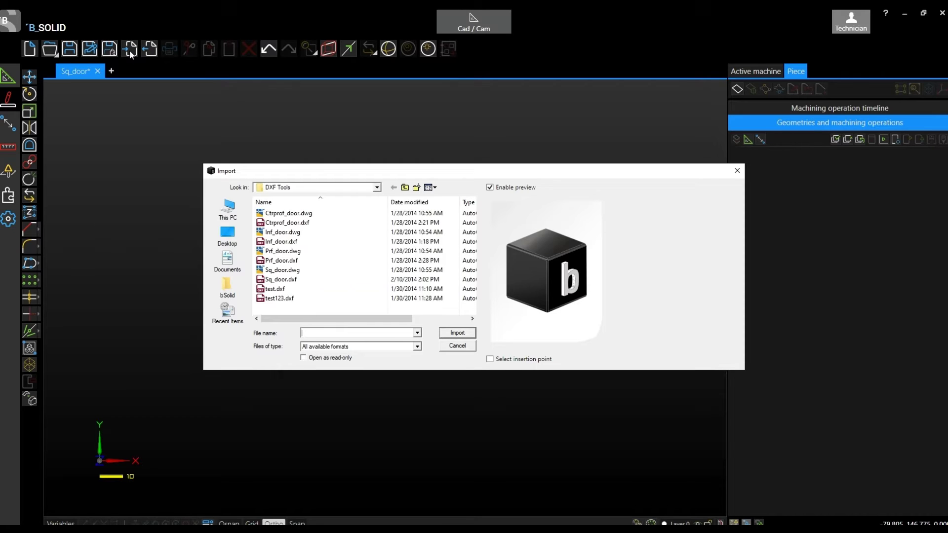
double_click(284, 271)
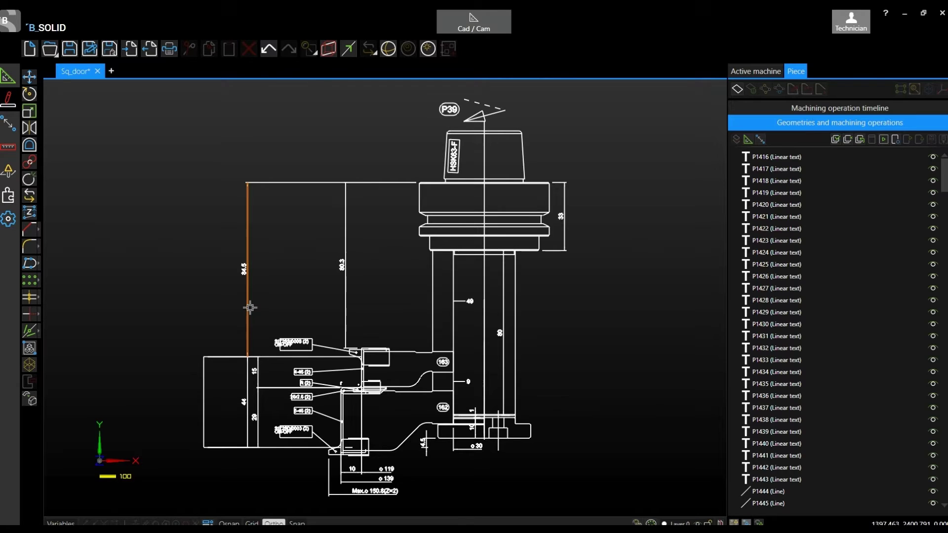
scroll(242, 343, down, 2)
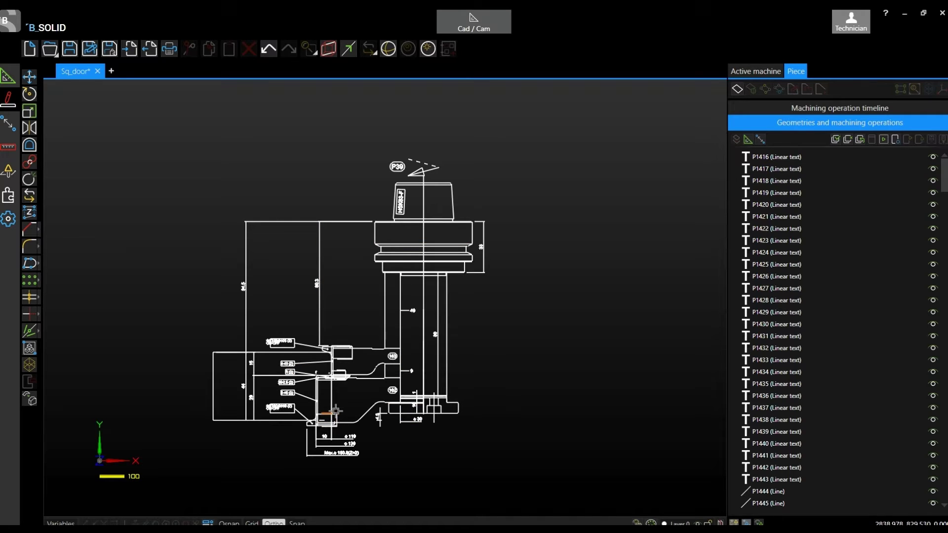
scroll(335, 411, up, 2)
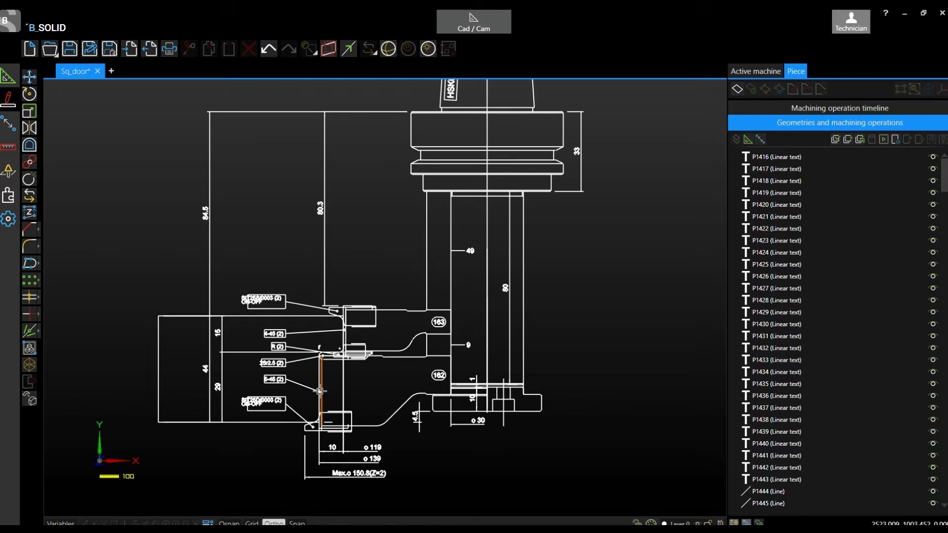
scroll(378, 433, down, 1)
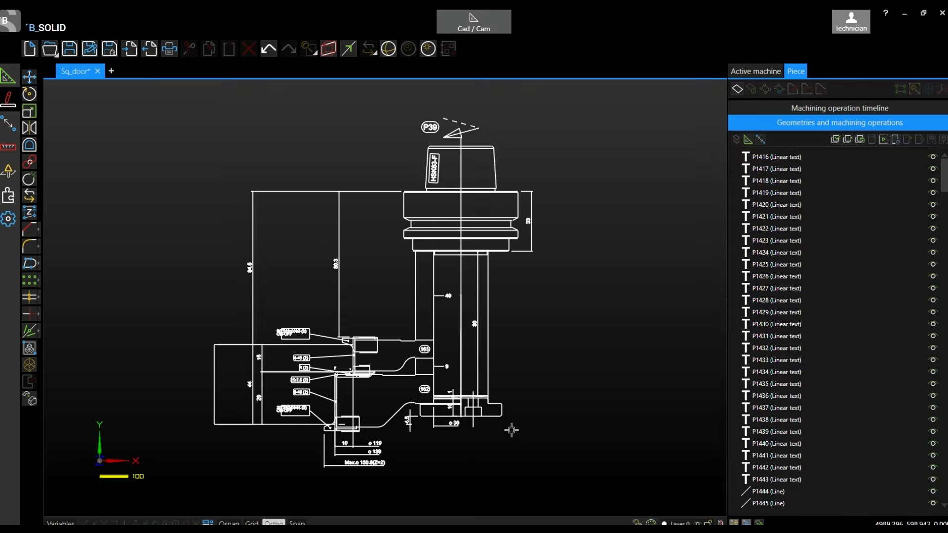
Select the tool-holder geometry in the upper part of the Sq_door drawing.
click(495, 205)
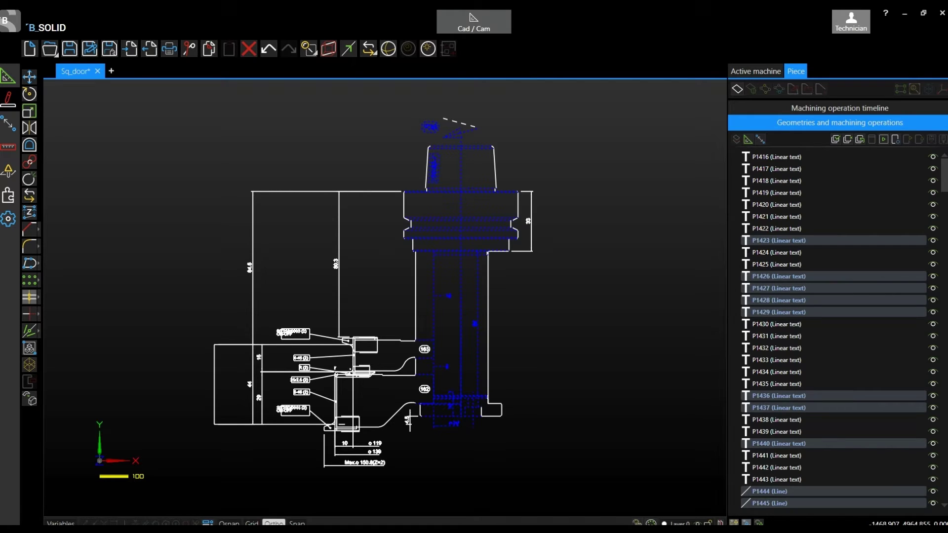
Delete the holder geometry on the right half and the two small lines beside ø30.
click(521, 375)
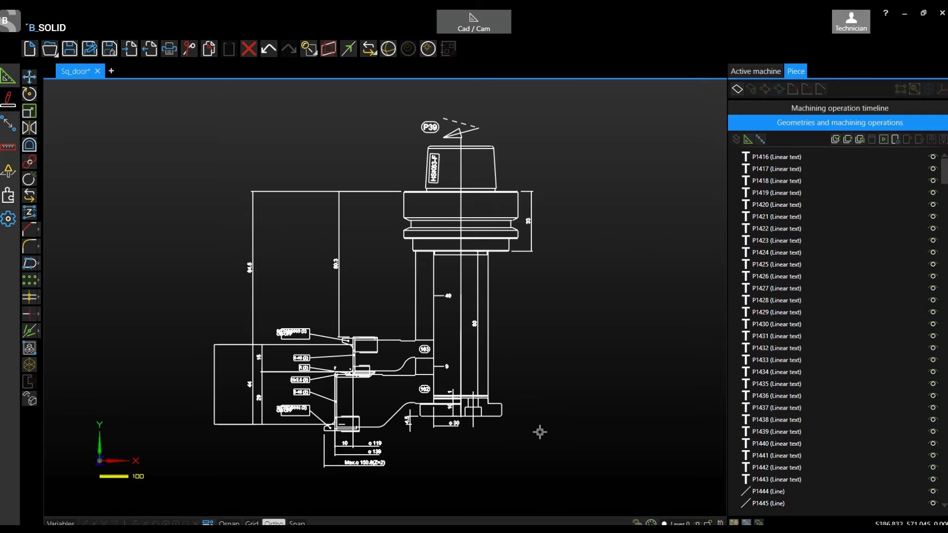
mouse_move(621, 466)
mouse_down()
mouse_move(461, 150)
mouse_move(469, 113)
mouse_up()
key(Delete)
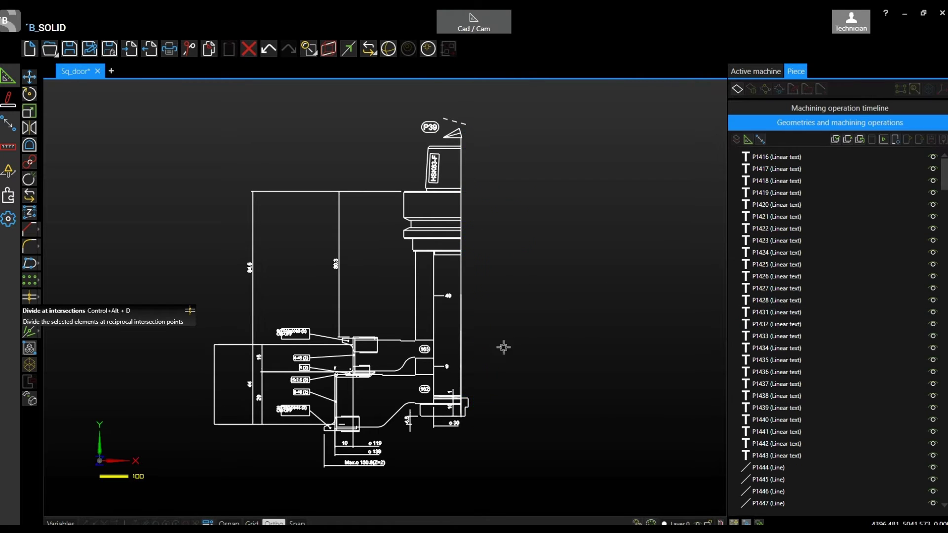
scroll(454, 425, up, 8)
drag(550, 432, 498, 237)
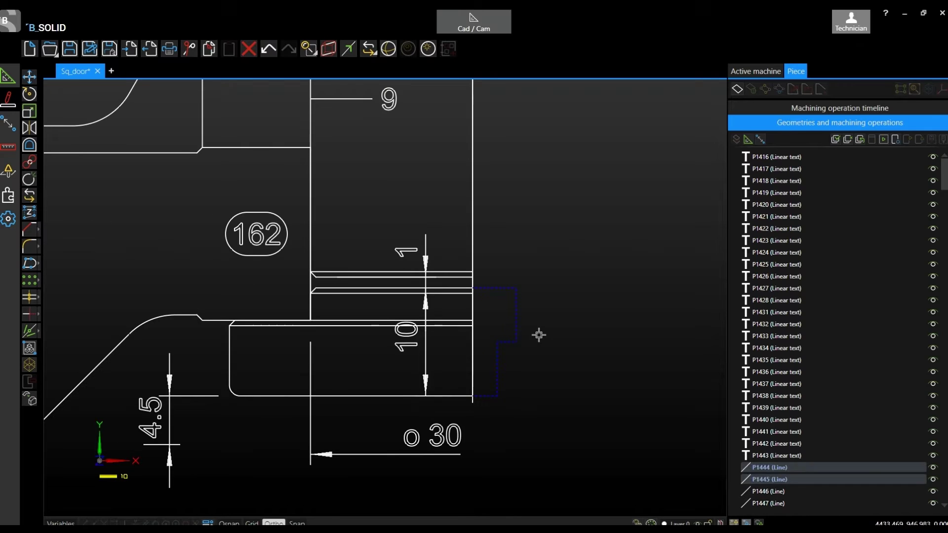
key(Delete)
Delete the holder's left edges near its corner.
scroll(493, 306, down, 8)
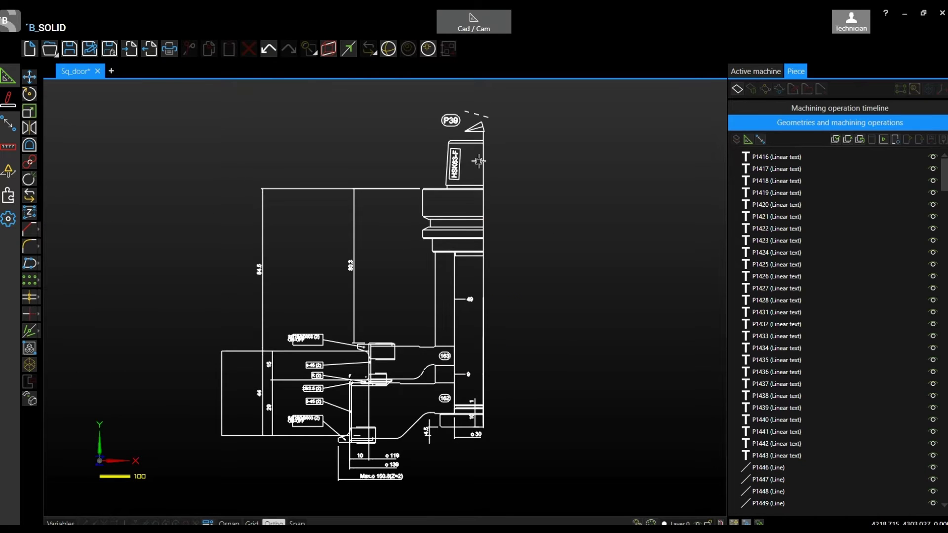
scroll(426, 238, up, 4)
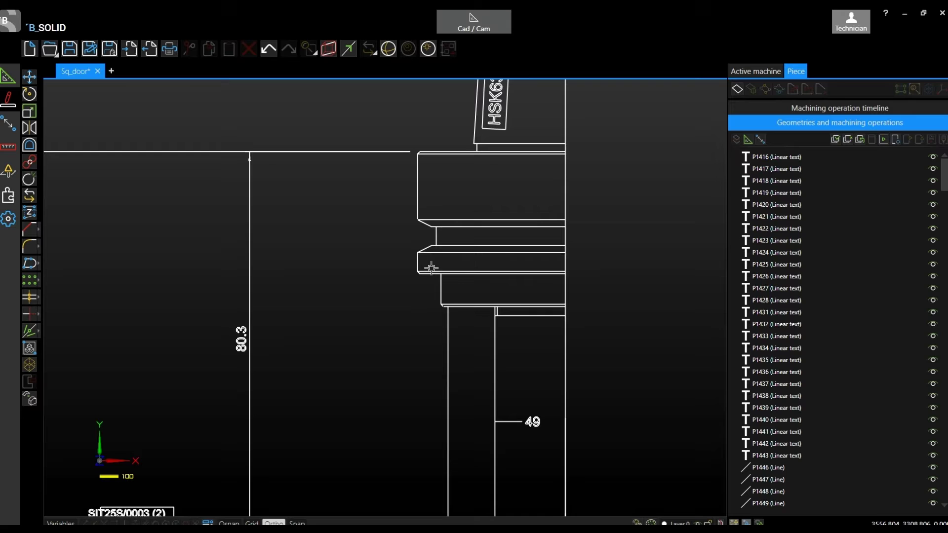
scroll(426, 269, down, 3)
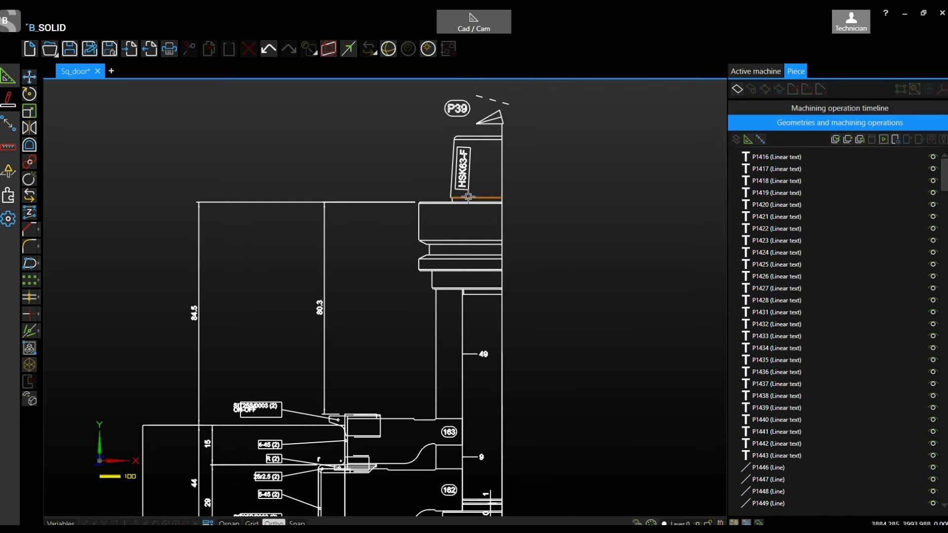
scroll(437, 279, up, 1)
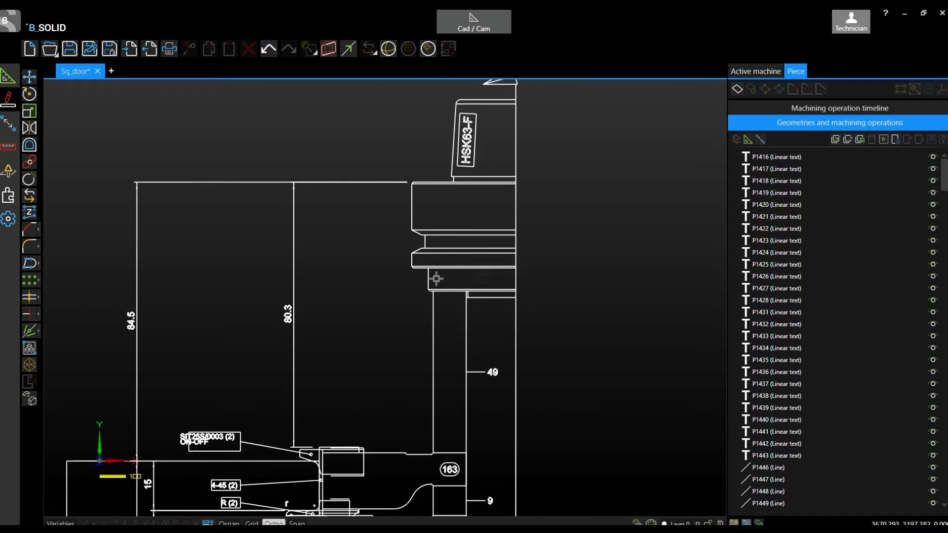
scroll(436, 279, up, 3)
scroll(429, 266, up, 5)
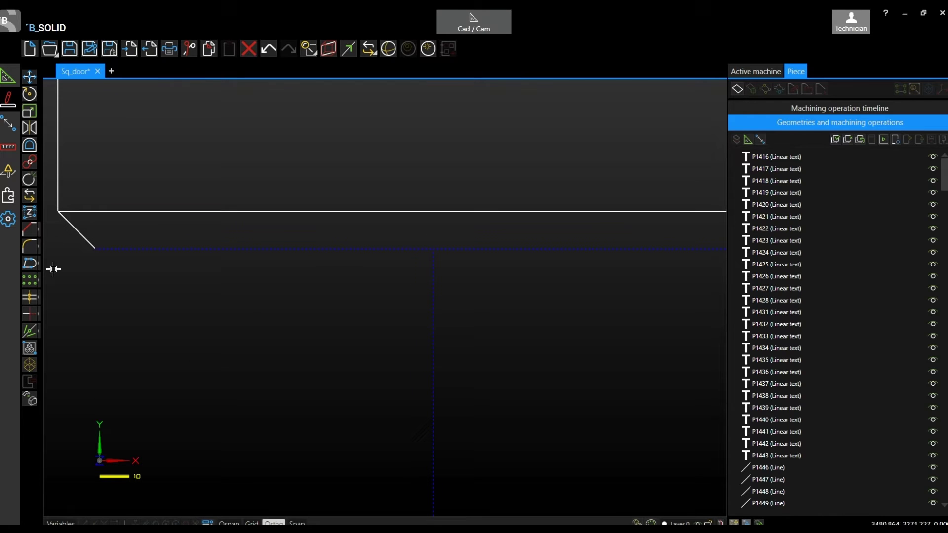
drag(395, 309, 58, 171)
scroll(237, 349, down, 3)
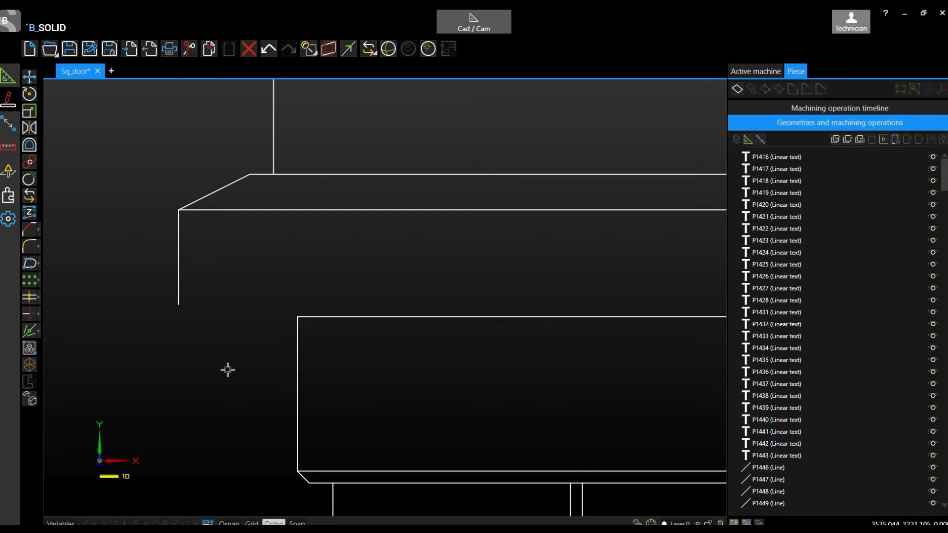
drag(211, 334, 166, 249)
key(Delete)
Delete the holder's upper edges.
scroll(199, 233, down, 3)
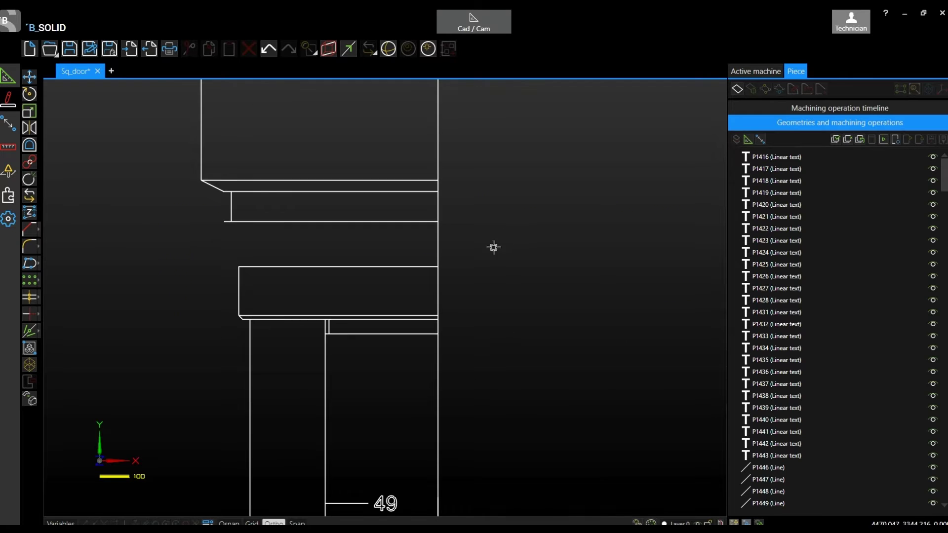
drag(484, 248, 157, 150)
scroll(273, 219, down, 3)
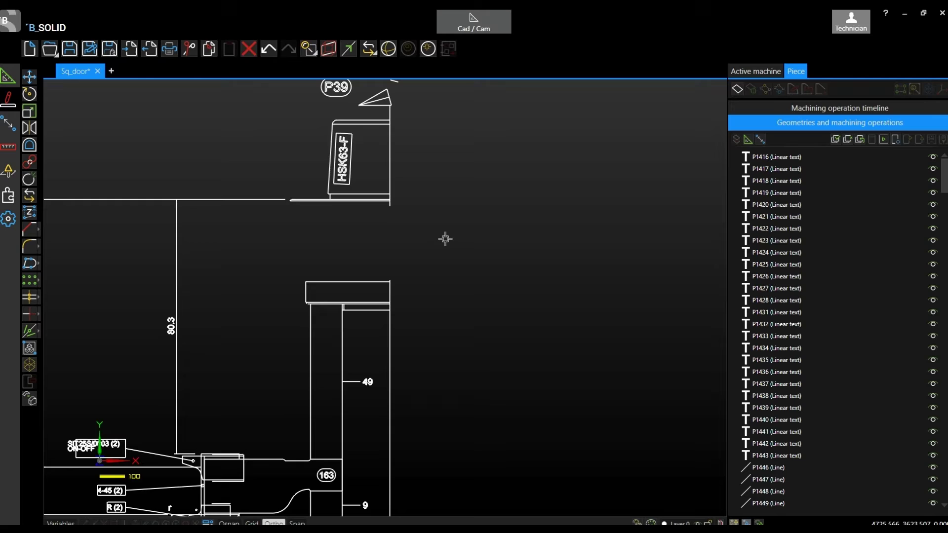
drag(445, 239, 187, 117)
key(Delete)
Delete the small annotation near the top of the drawing.
scroll(364, 311, up, 3)
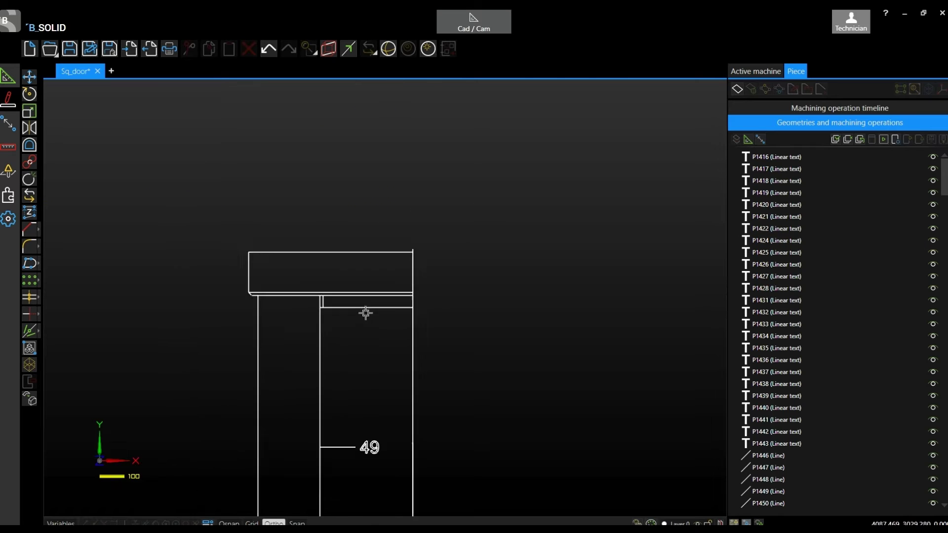
scroll(341, 291, up, 3)
scroll(457, 210, up, 3)
scroll(434, 292, down, 6)
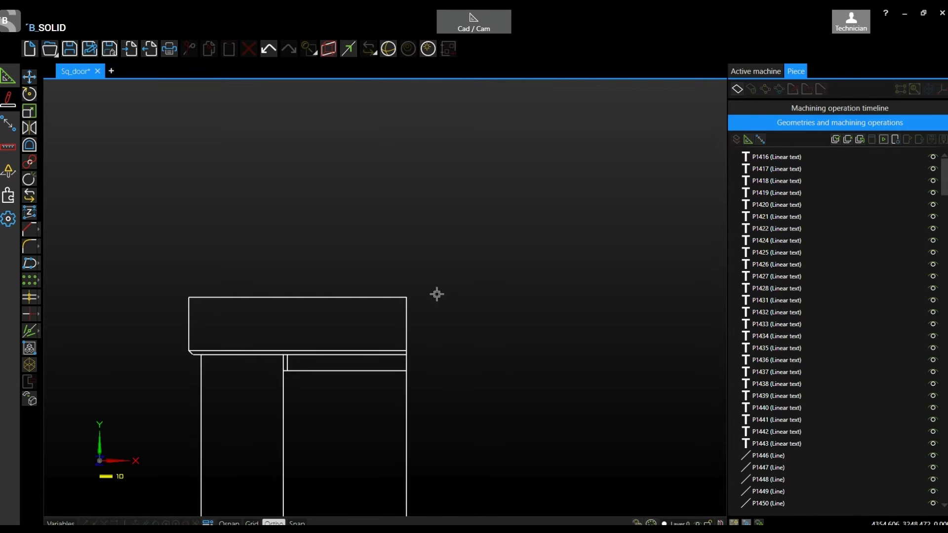
drag(462, 252, 355, 167)
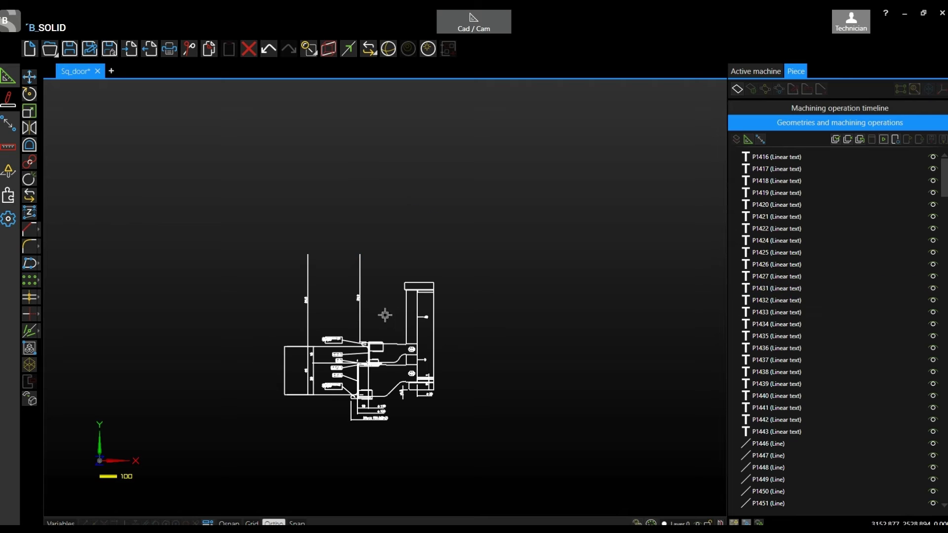
key(Delete)
Delete the 84.5 and 80.3 vertical dimensions and the left rectangle with its dimensions.
scroll(324, 429, up, 2)
drag(431, 204, 199, 140)
key(Delete)
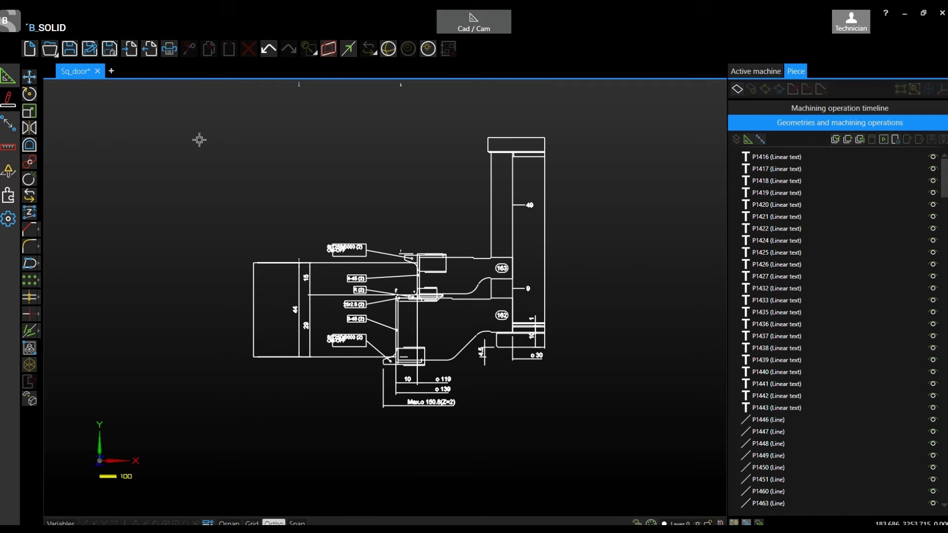
scroll(294, 360, up, 1)
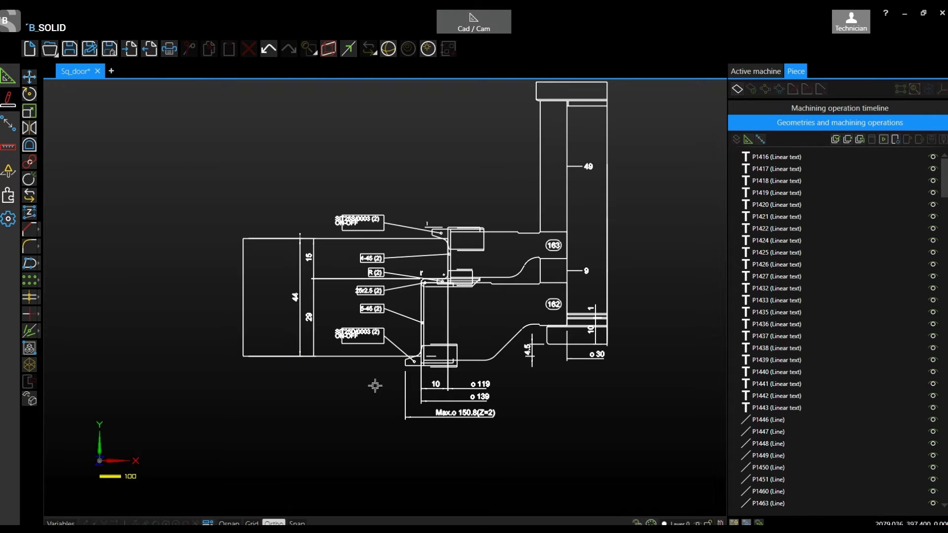
drag(382, 371, 173, 165)
key(Delete)
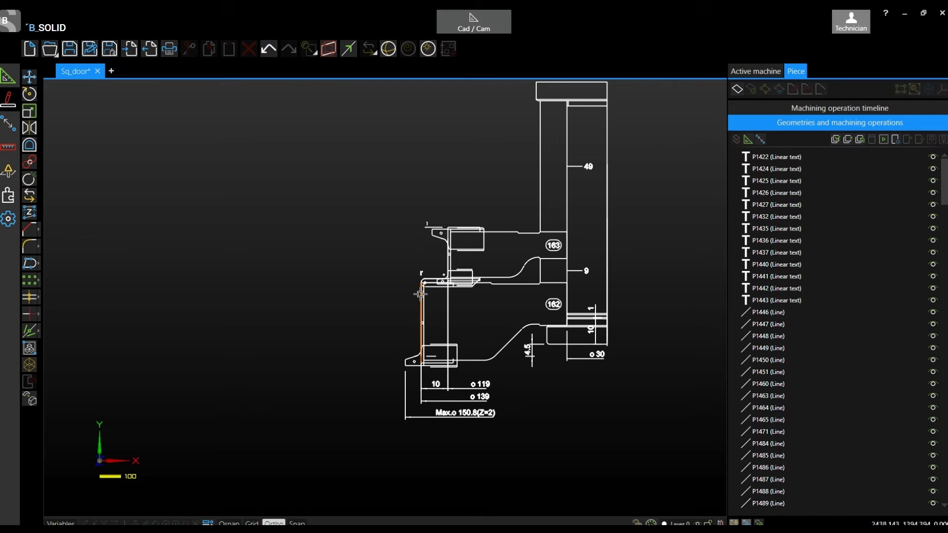
Delete the bottom diameter dimensions, the 4.5 dimension and the ø30 text.
drag(543, 477, 338, 376)
key(Delete)
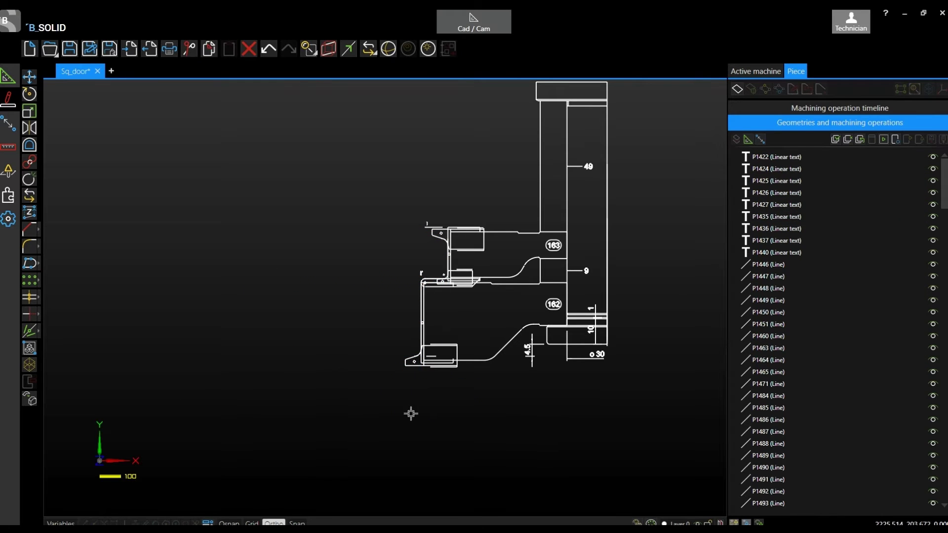
drag(548, 381, 521, 337)
key(Delete)
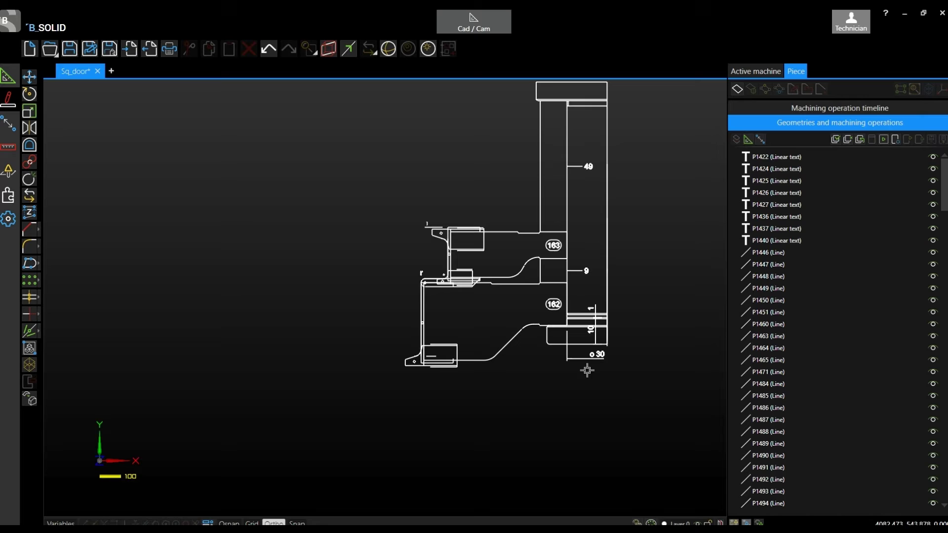
drag(622, 379, 532, 346)
key(Delete)
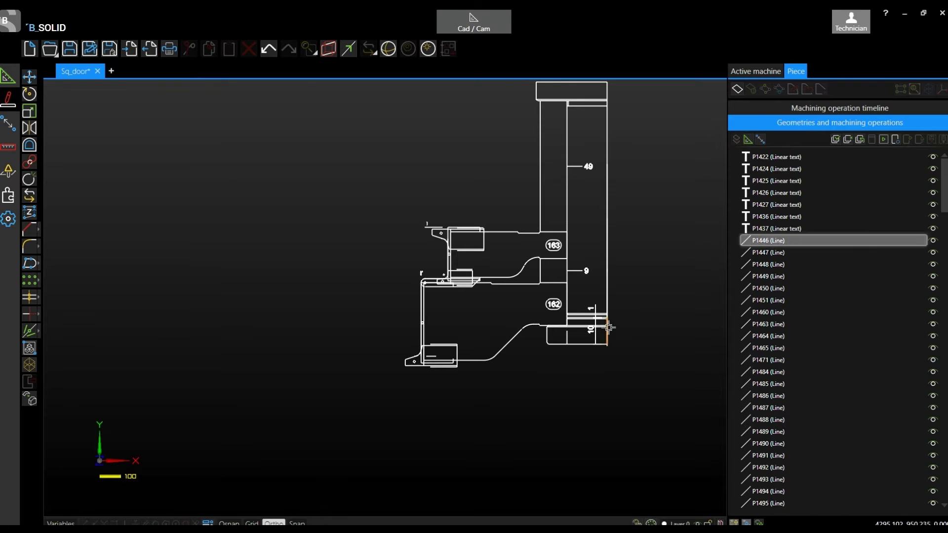
Zoom out and window-select every remaining entity of the drawing.
scroll(603, 330, up, 3)
scroll(540, 360, down, 2)
scroll(508, 394, down, 1)
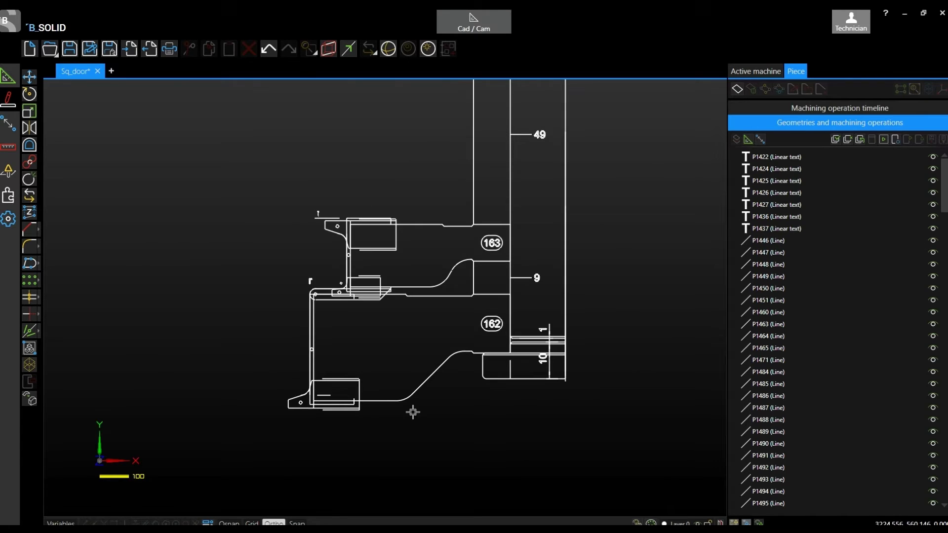
scroll(491, 415, down, 2)
scroll(455, 300, down, 1)
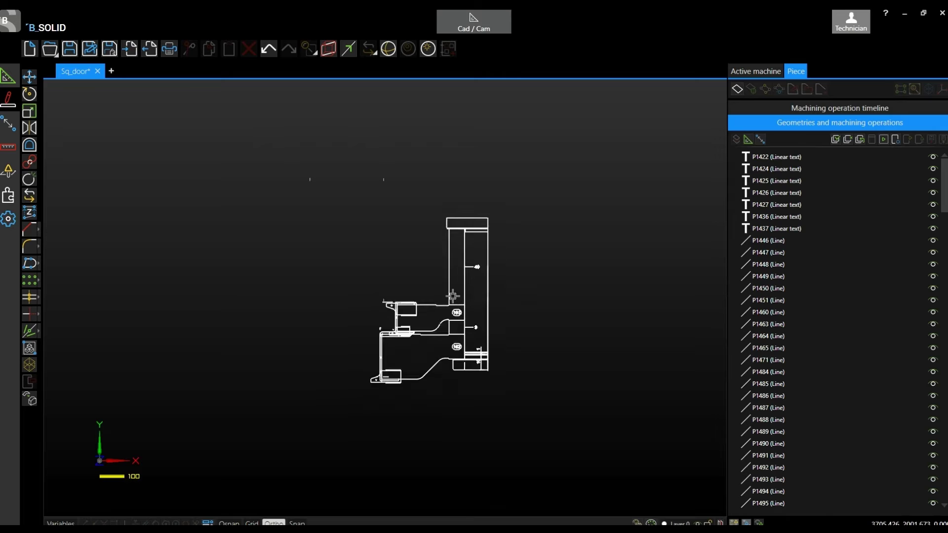
scroll(455, 296, up, 1)
scroll(443, 294, up, 1)
scroll(414, 275, down, 3)
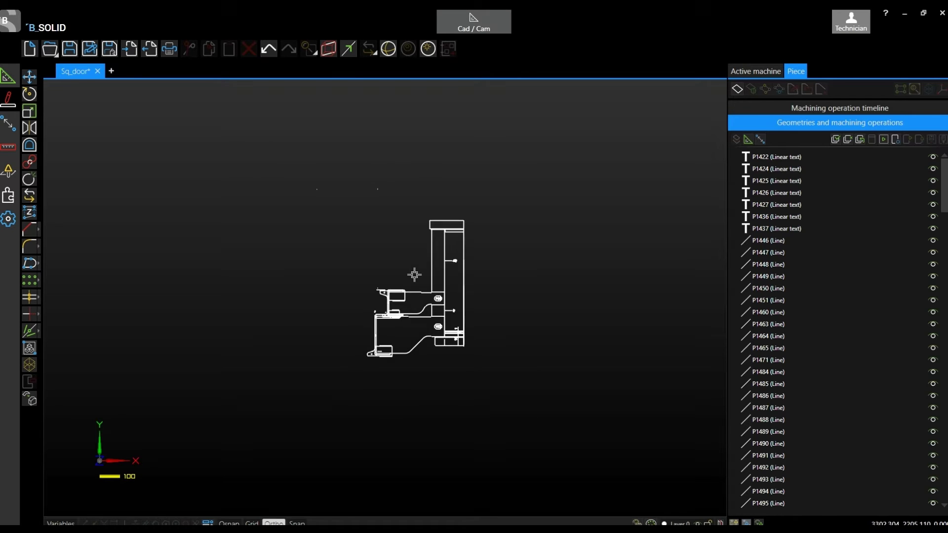
drag(555, 418, 220, 161)
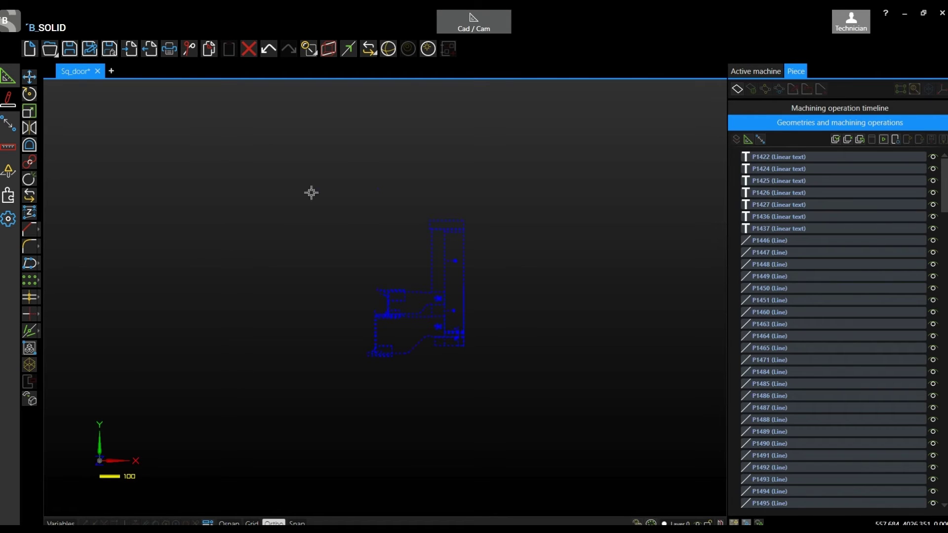
Delete the selected entities and import Sq_door.dxf from DXF Tools as polyline P1823.
click(195, 51)
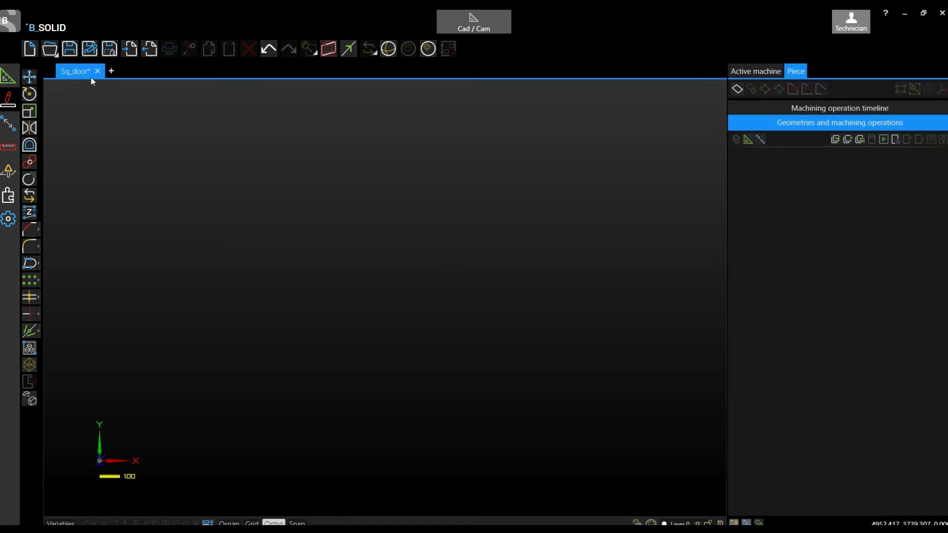
click(132, 50)
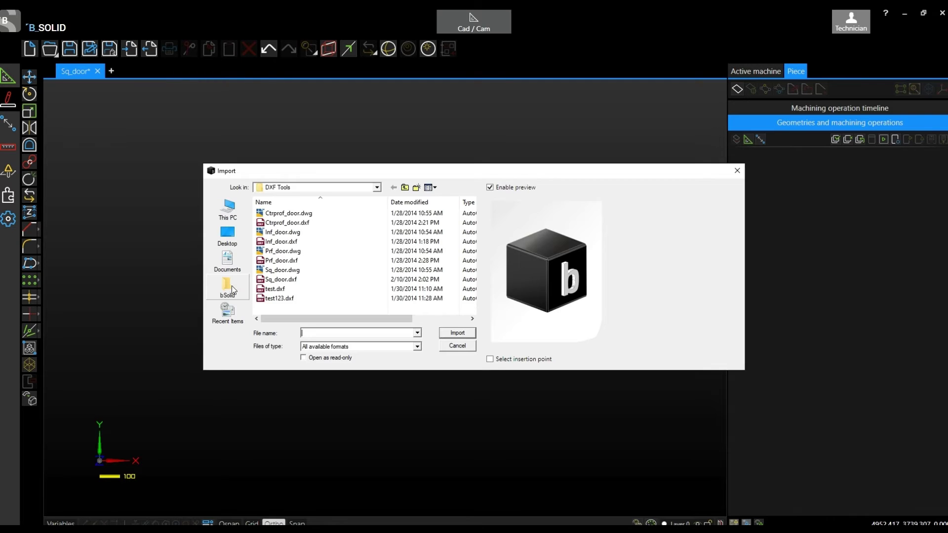
click(281, 280)
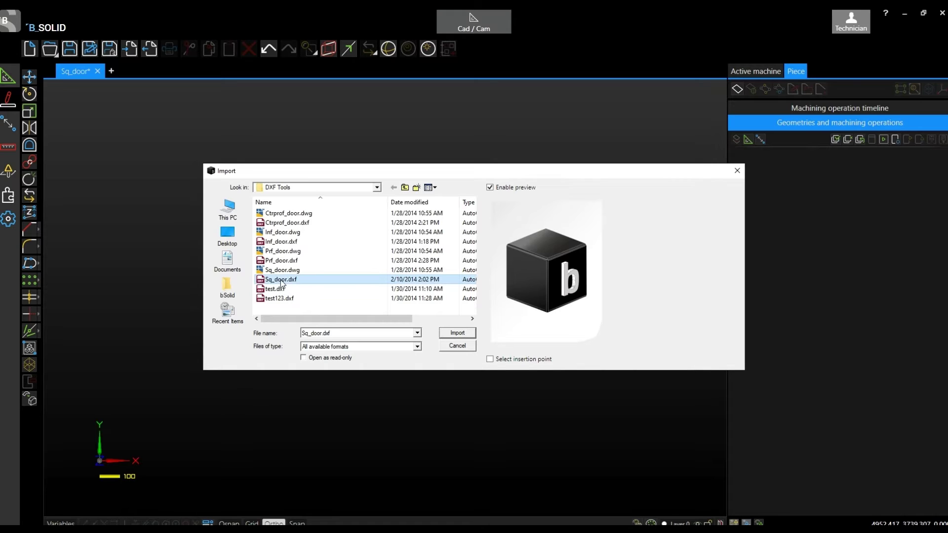
double_click(277, 282)
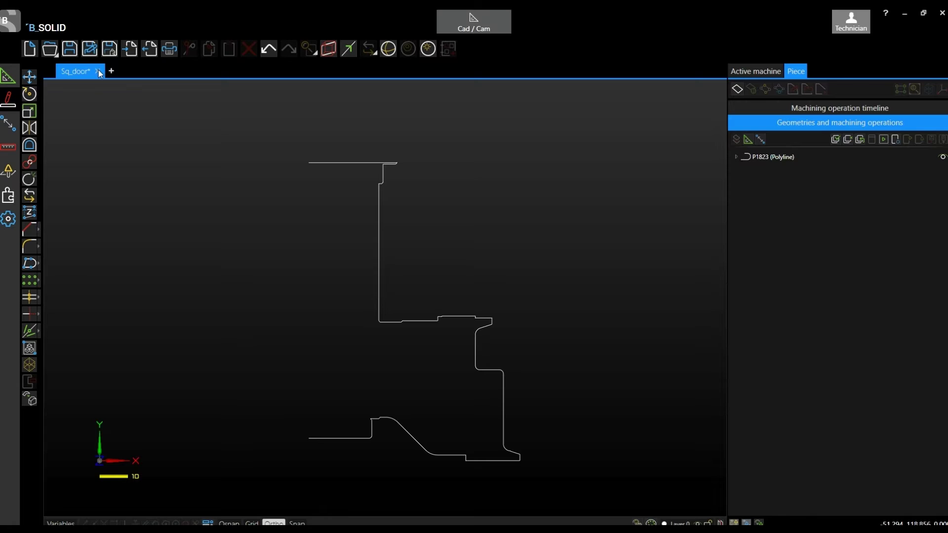
Close the Sq_door drawing document with Ctrl+W.
key(ctrl+w)
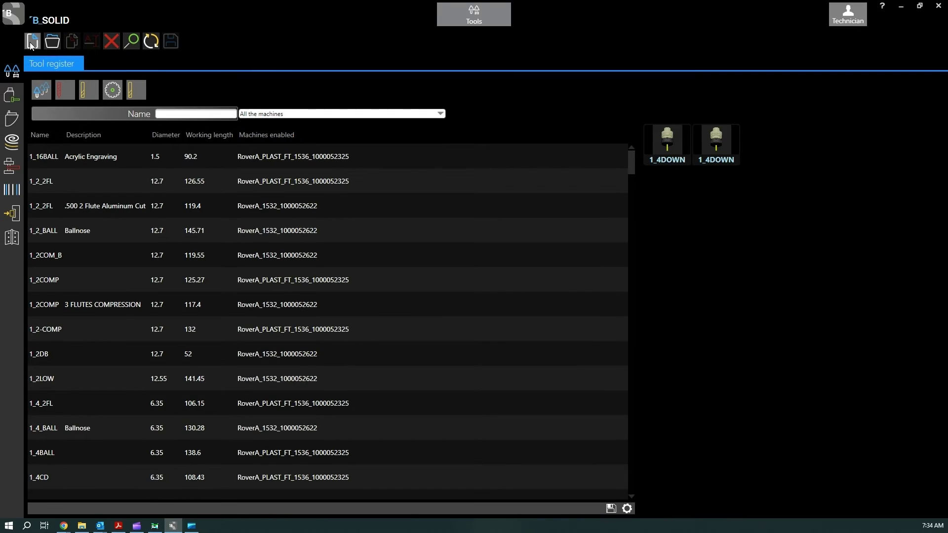
Create milling cutter DOOR_PRF on the General mill model, diameter 20 and working length 80.
click(28, 50)
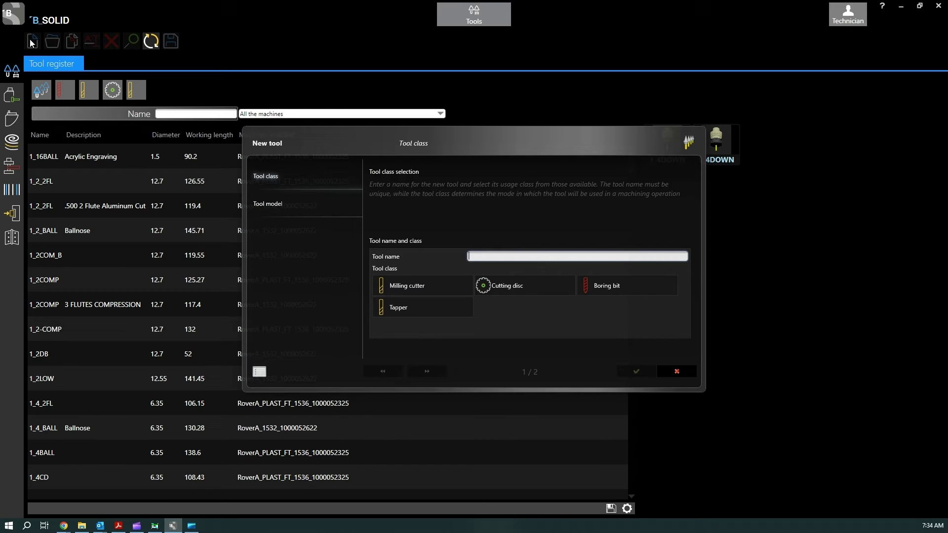
click(483, 257)
text(DOOR_PRF)
click(422, 285)
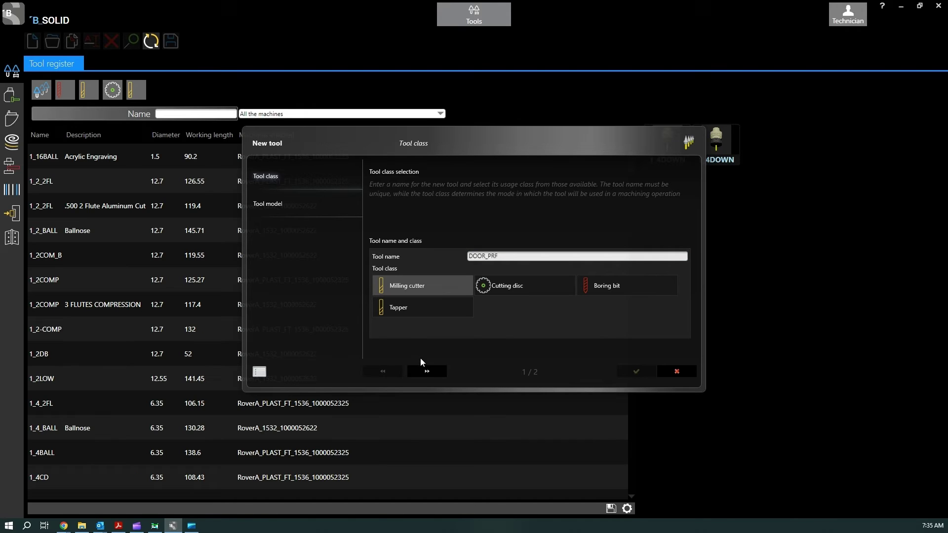
click(427, 371)
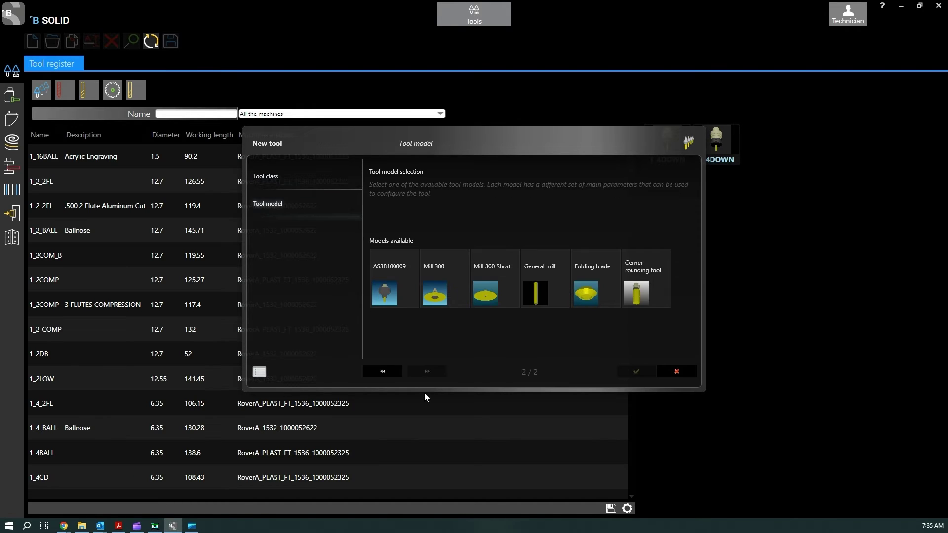
click(535, 289)
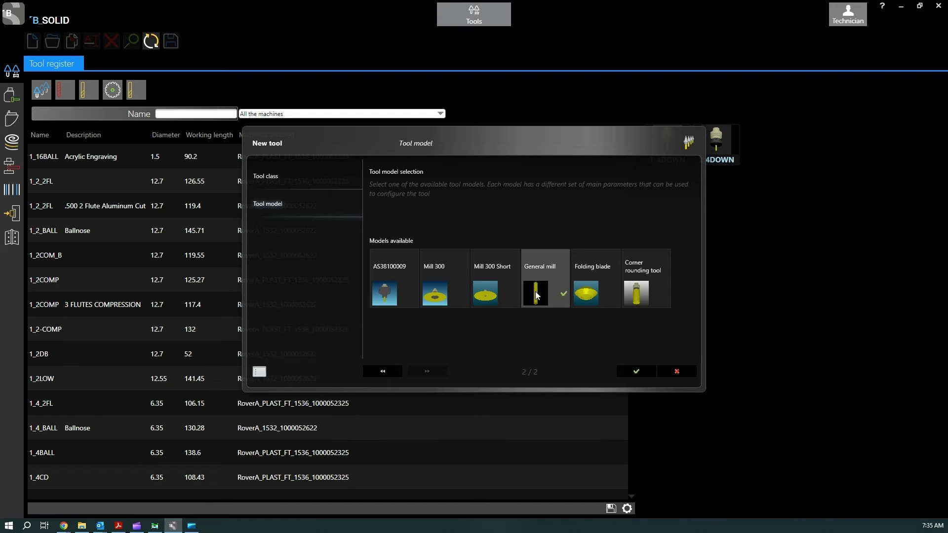
click(636, 371)
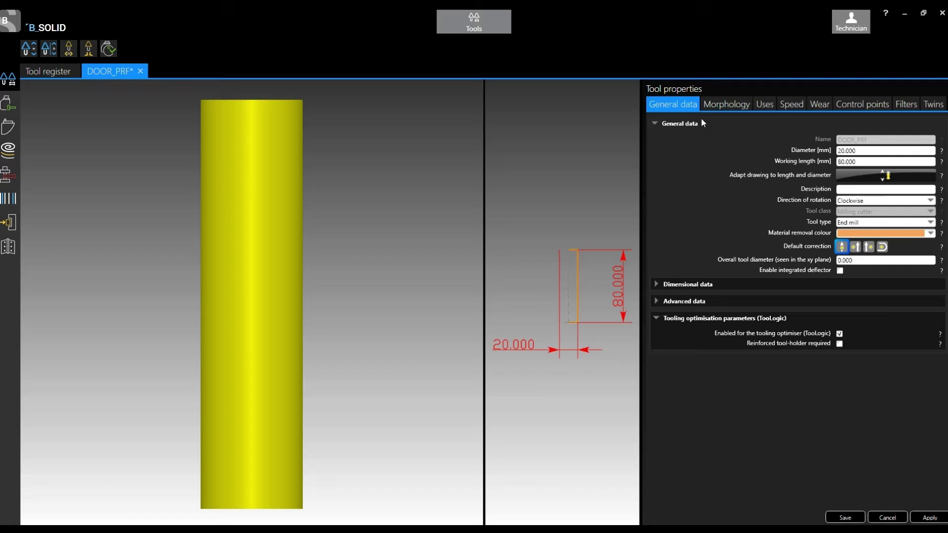
Set the DOOR_PRF coupling type to HSK_F63_ERC40 and select the Tool body row.
click(736, 103)
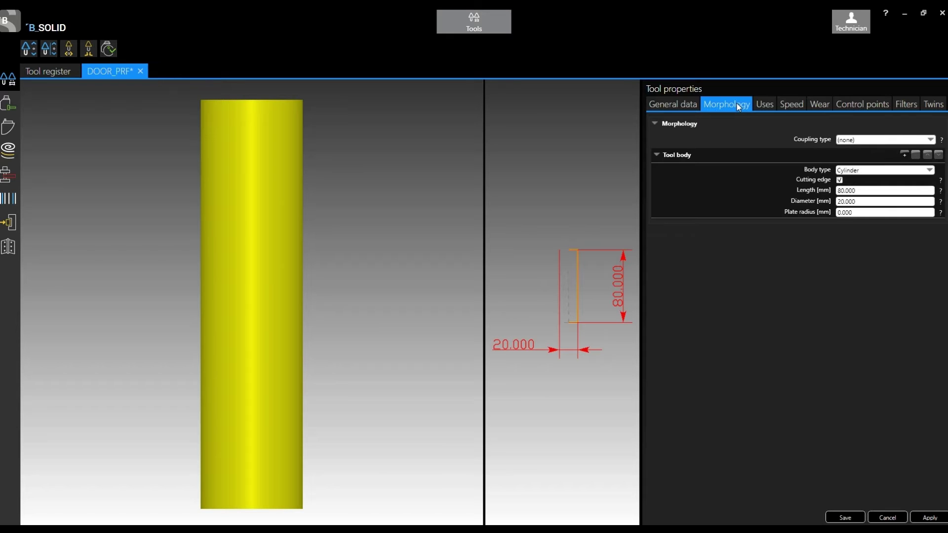
click(846, 140)
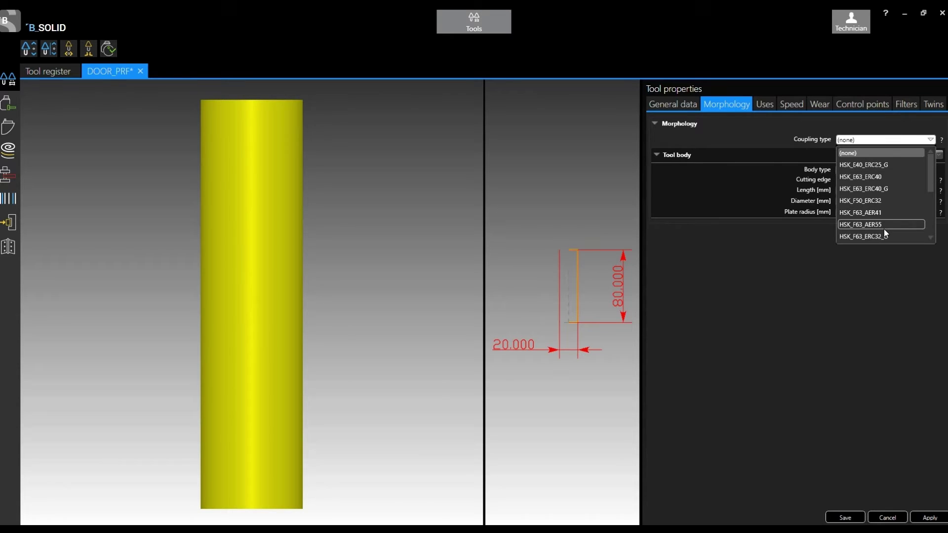
click(884, 237)
key(Down)
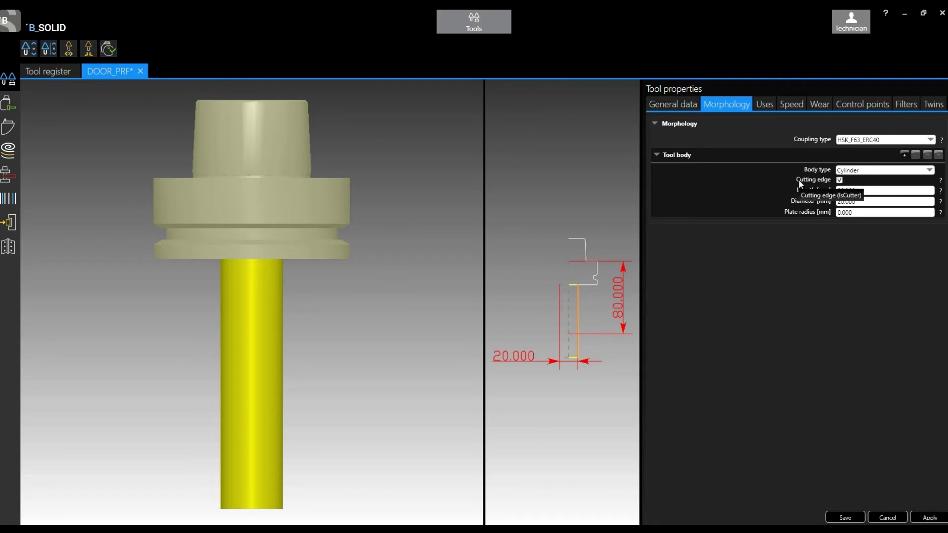
click(706, 177)
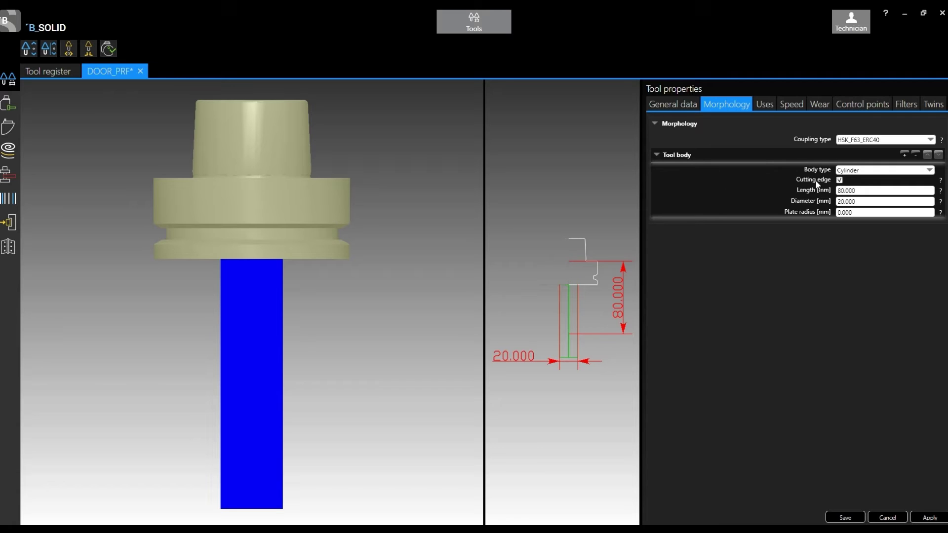
click(851, 173)
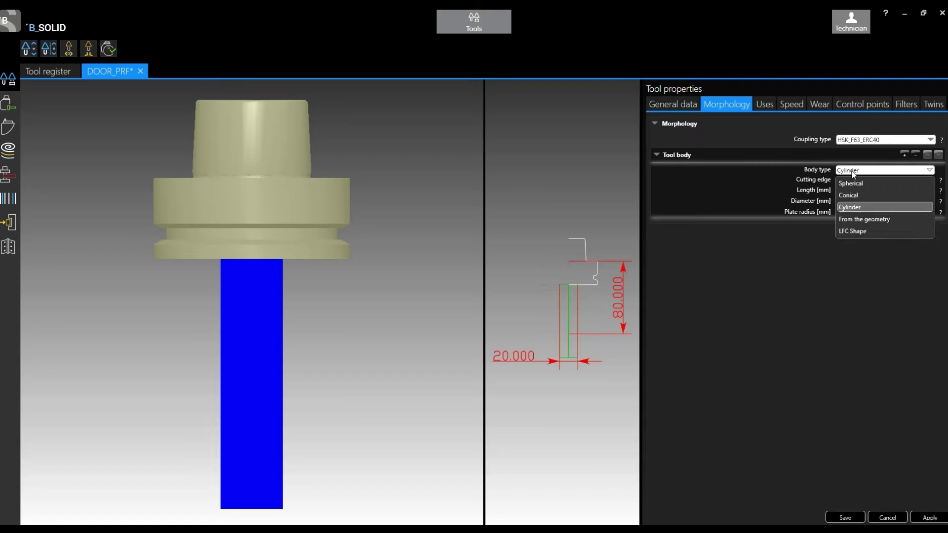
Set the body type to From the geometry using the Sq_door.dxf profile file.
click(866, 220)
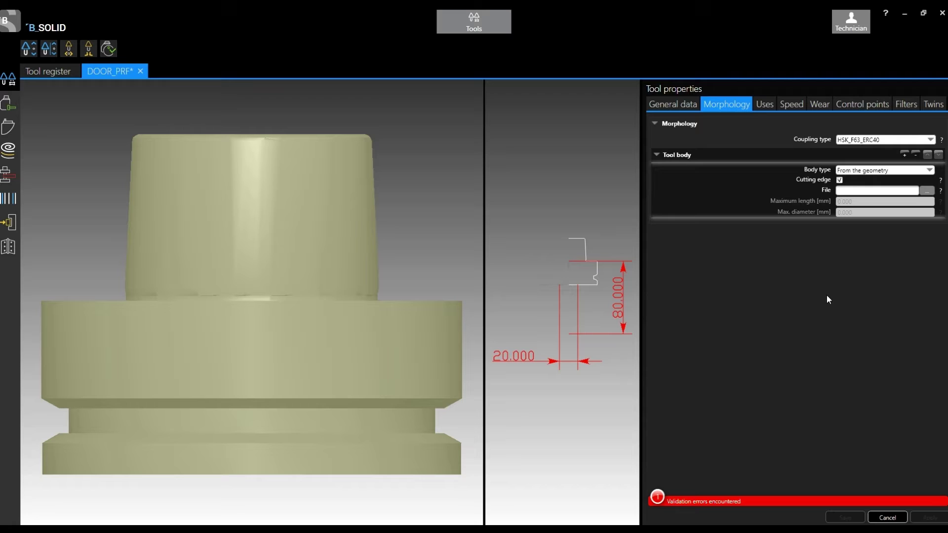
click(927, 190)
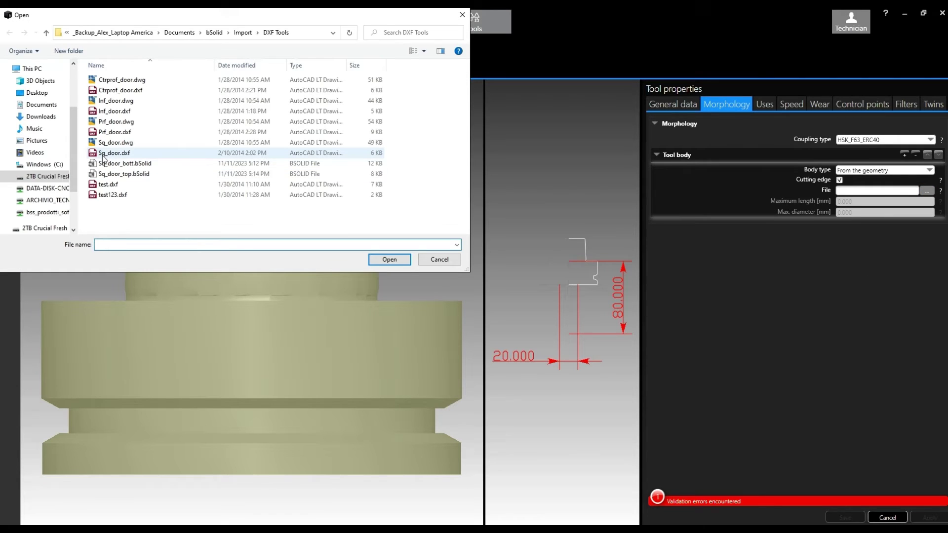
click(105, 156)
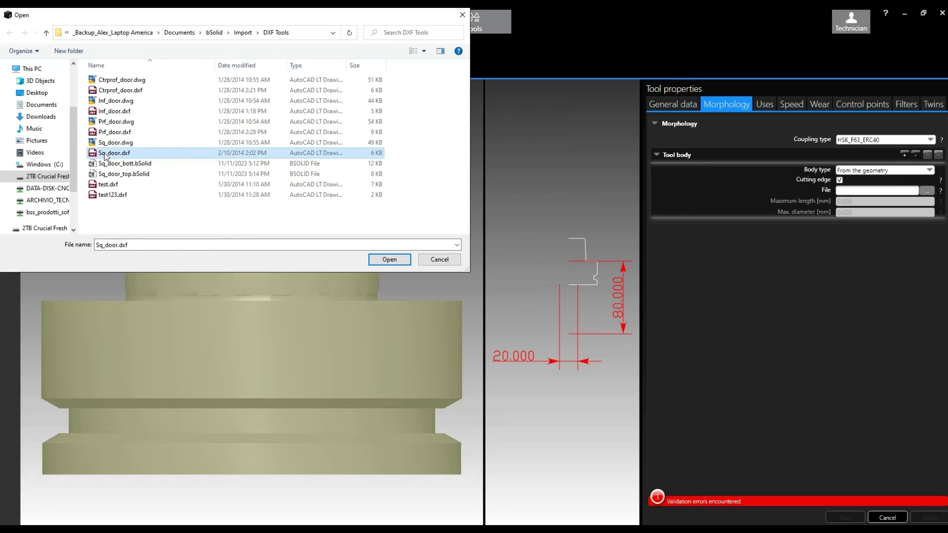
double_click(105, 156)
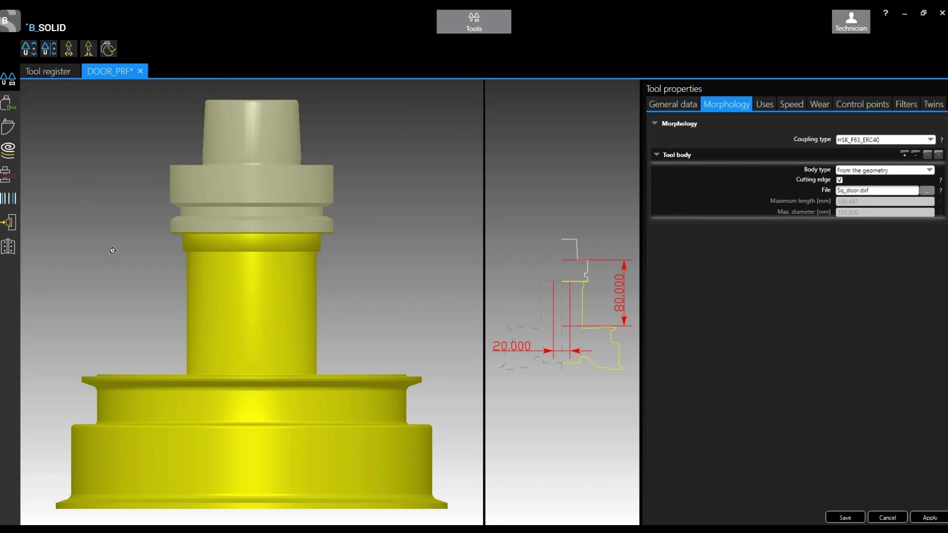
middle_drag(243, 364, 184, 280)
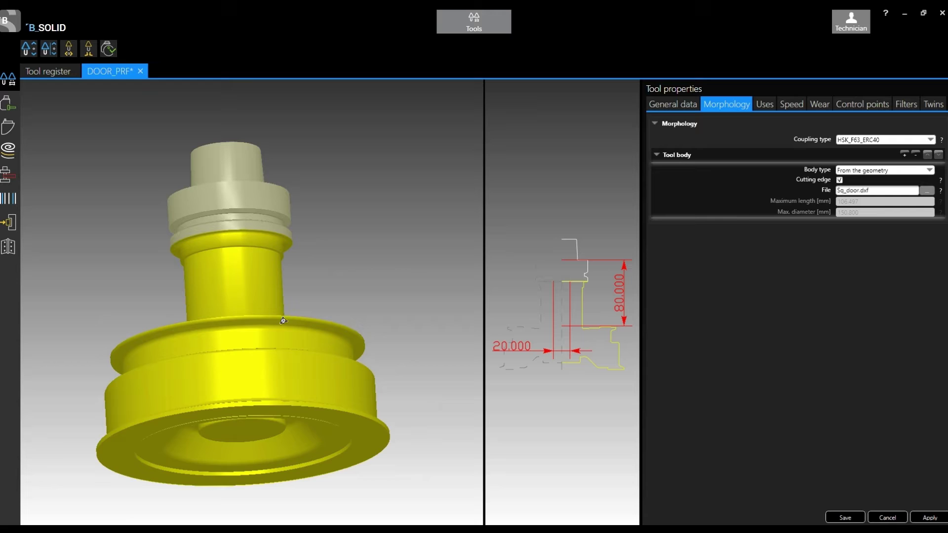
middle_drag(283, 321, 366, 365)
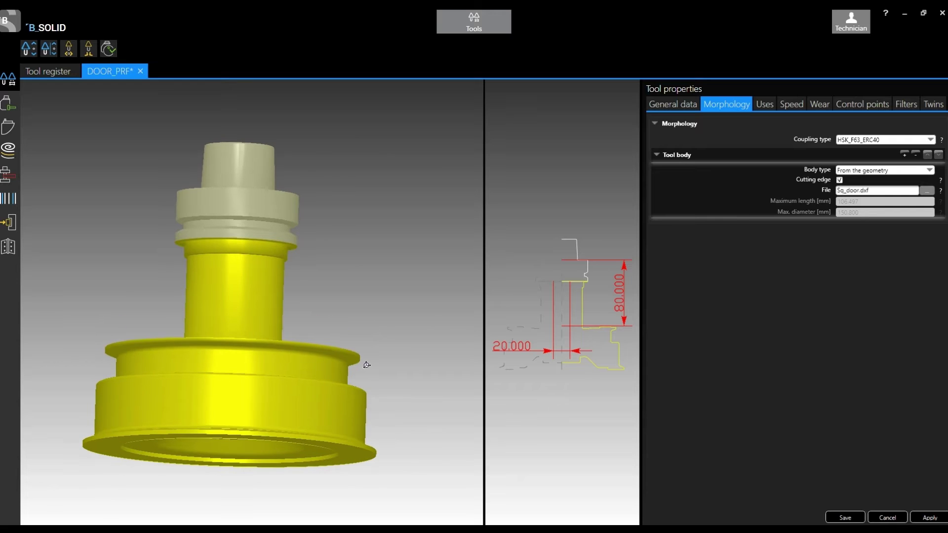
middle_drag(131, 378, 181, 395)
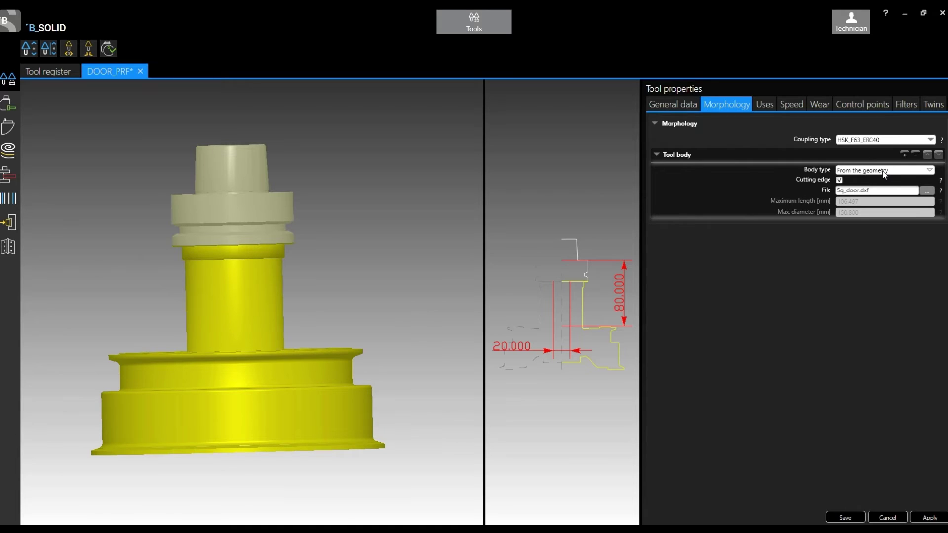
middle_drag(331, 387, 294, 411)
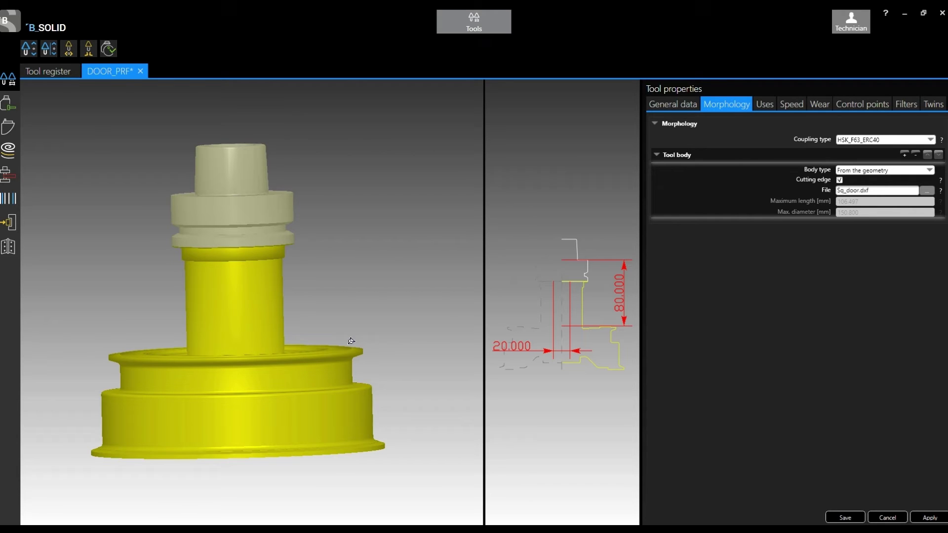
mouse_move(349, 338)
mouse_down()
mouse_move(328, 317)
mouse_move(338, 335)
mouse_up()
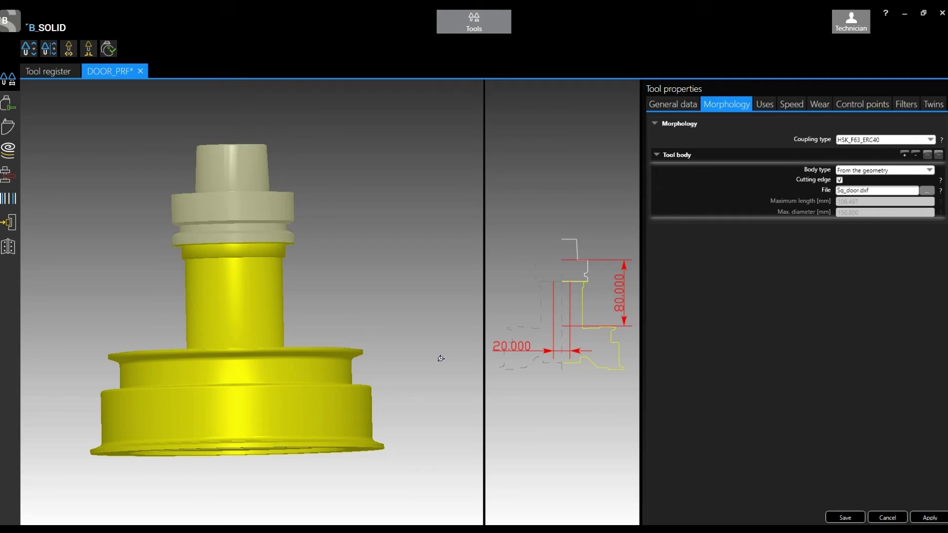
Discard the DOOR_PRF tool changes and open the Sq_door_top and Sq_door_bott drawings.
click(888, 518)
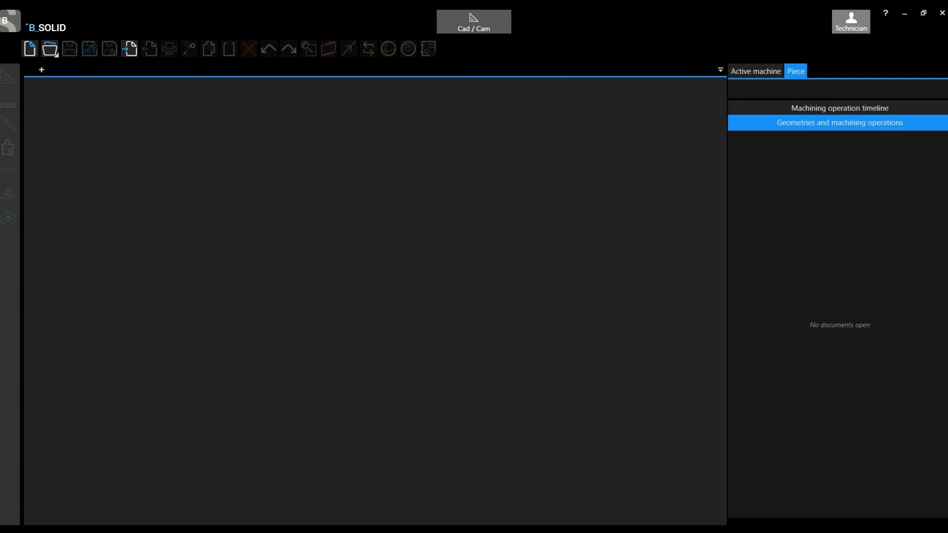
click(49, 49)
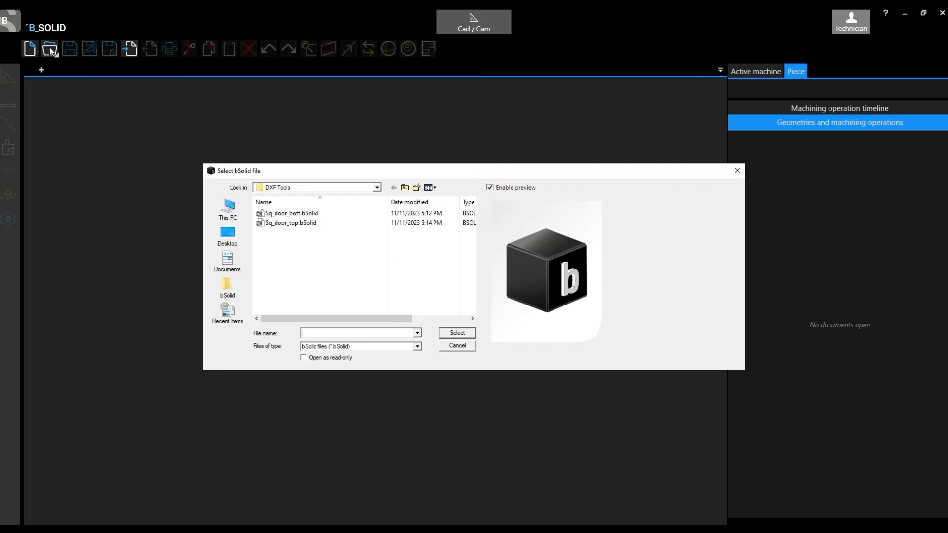
click(304, 215)
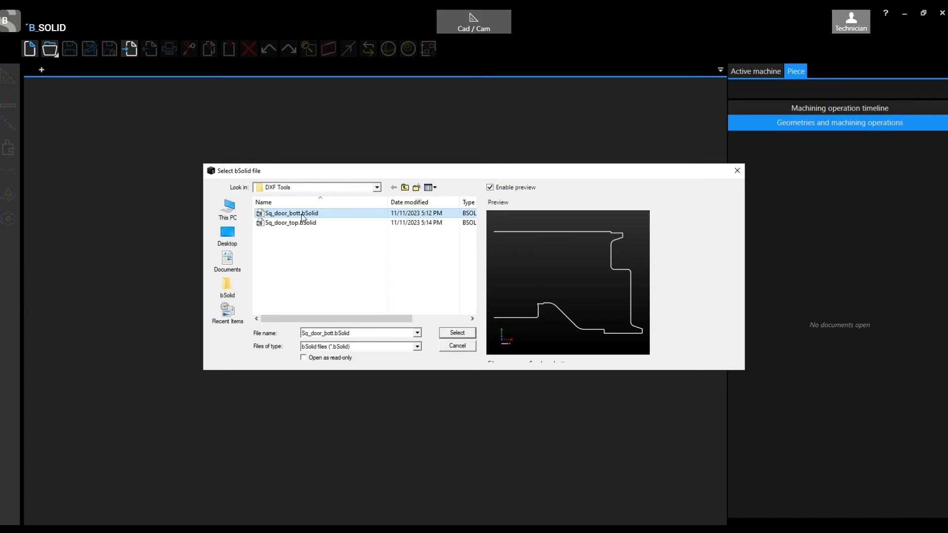
click(301, 224)
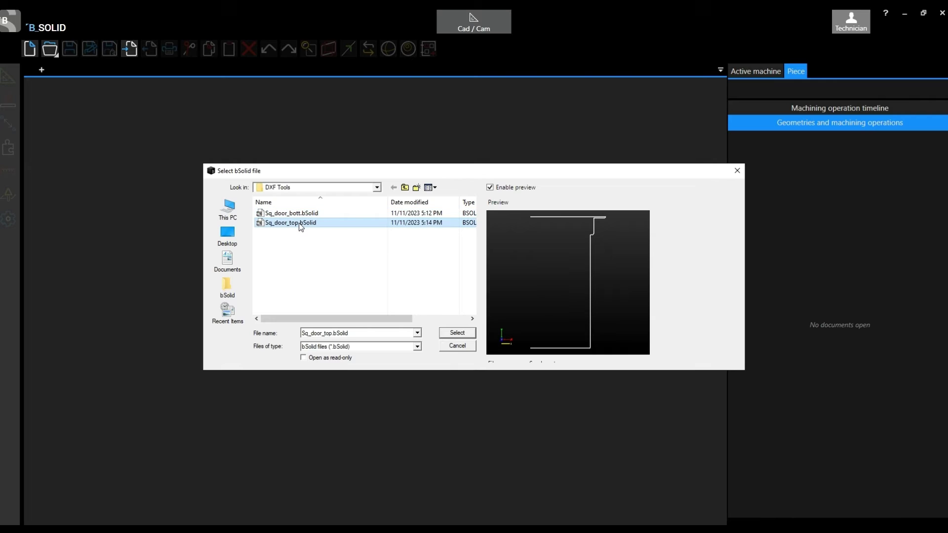
double_click(300, 223)
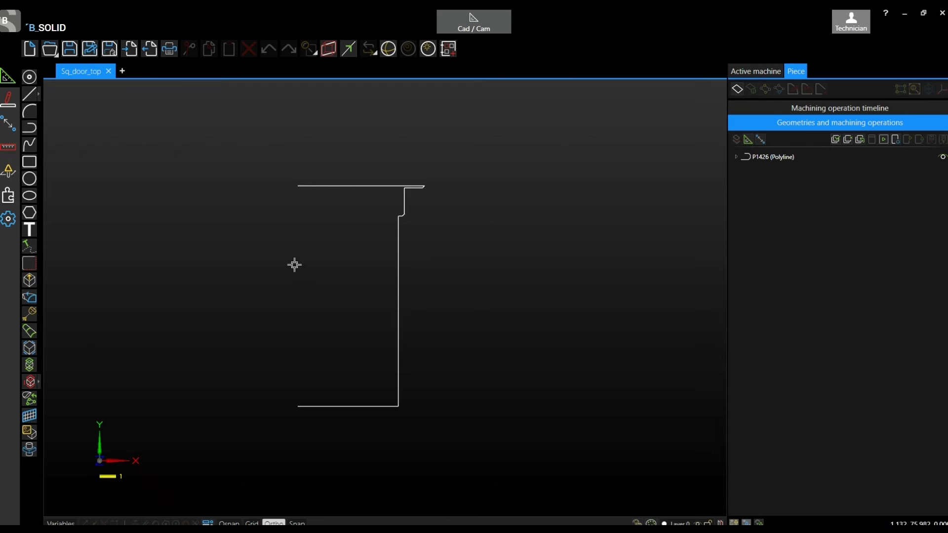
click(50, 50)
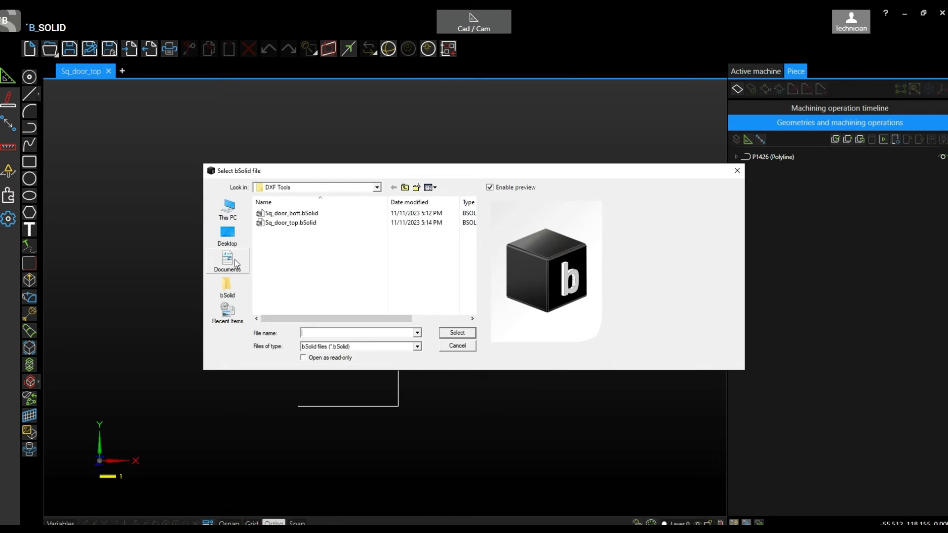
double_click(277, 215)
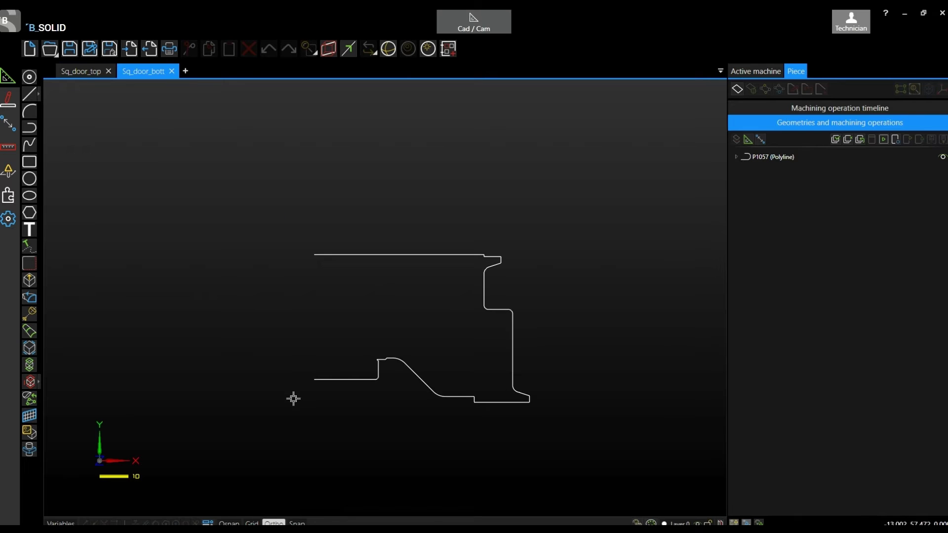
Copy polyline P1057 beneath the Sq_door_top profile, then close Sq_door_top.
scroll(597, 248, down, 1)
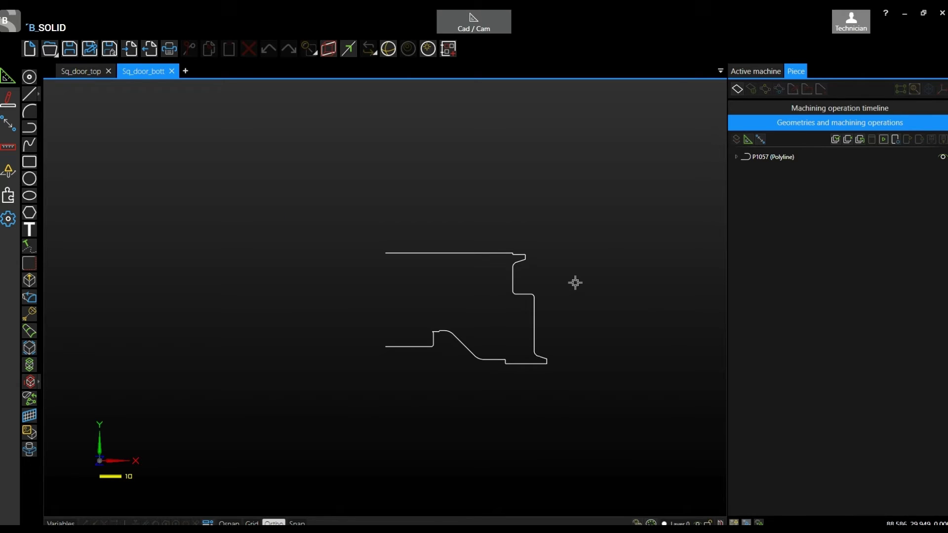
click(513, 281)
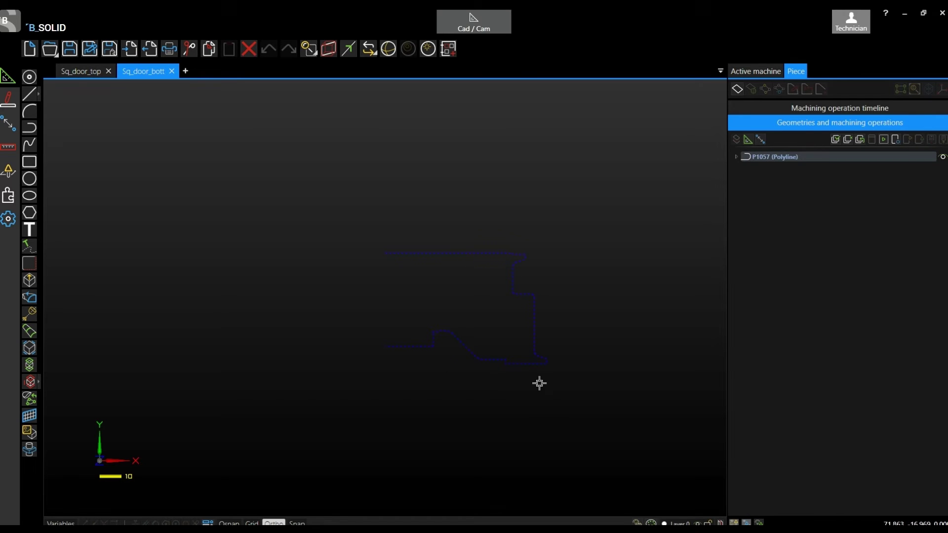
key(Escape)
click(80, 71)
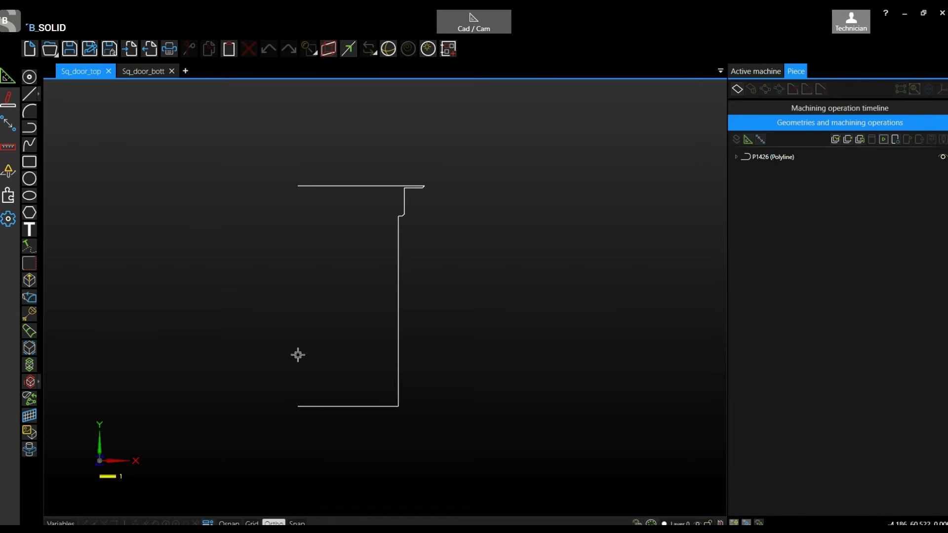
key(ctrl+v)
scroll(368, 335, down, 3)
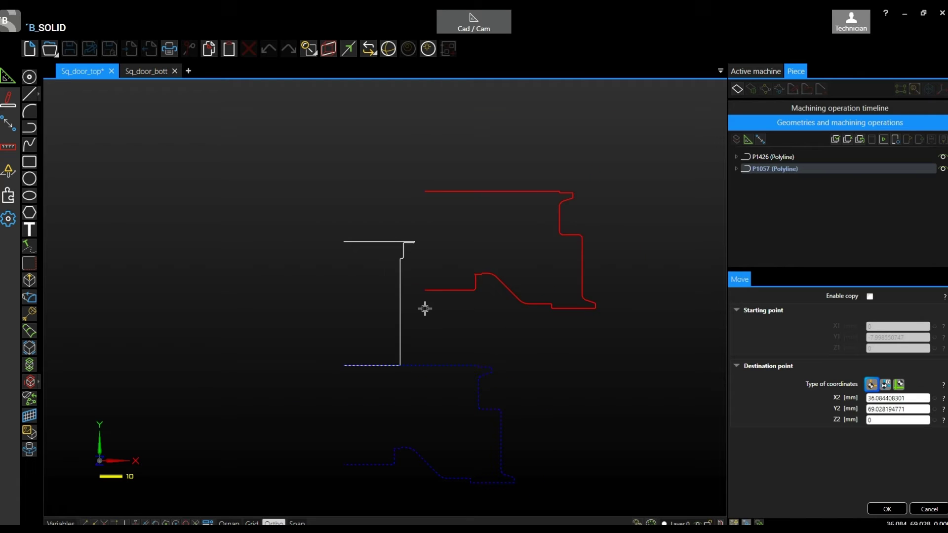
click(434, 461)
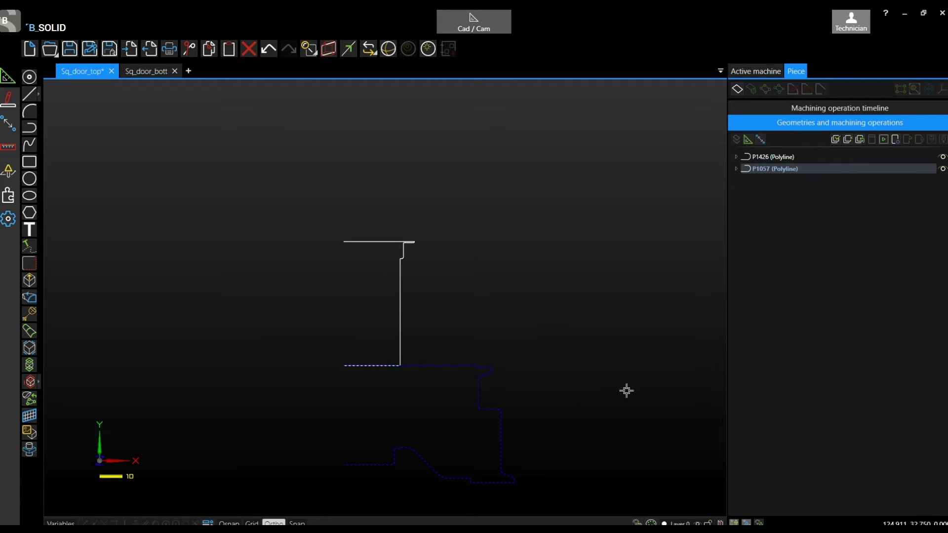
key(Escape)
scroll(372, 479, up, 1)
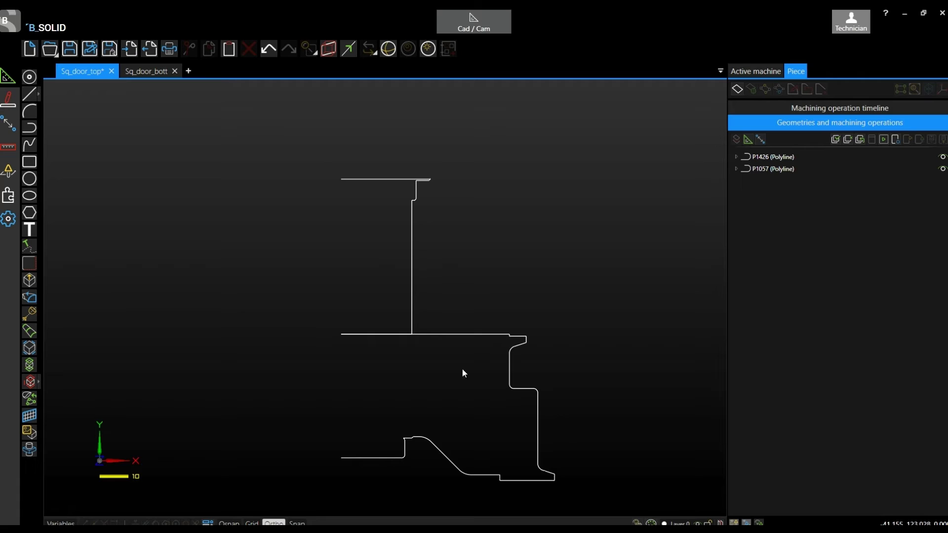
click(111, 71)
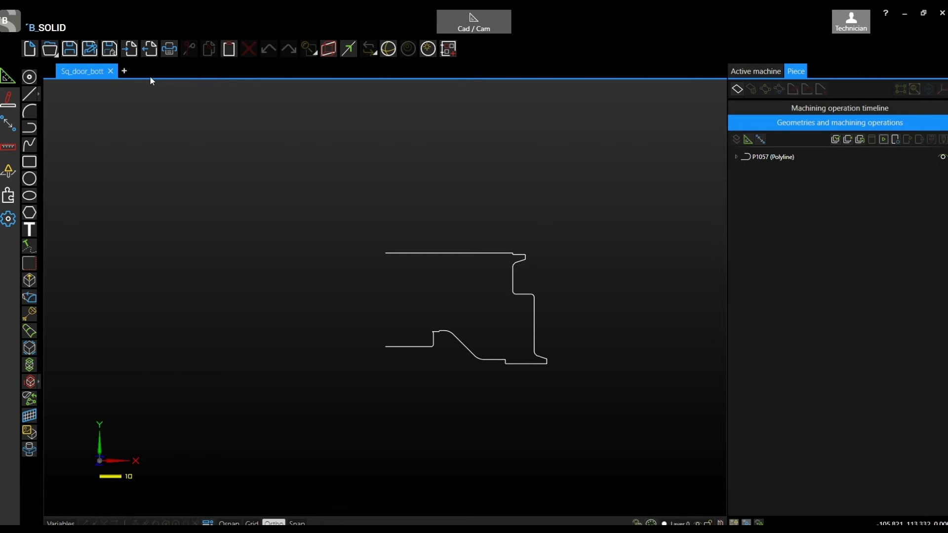
Close Sq_door_bott and create milling cutter DOOR_PRF based on the General mill model.
click(111, 72)
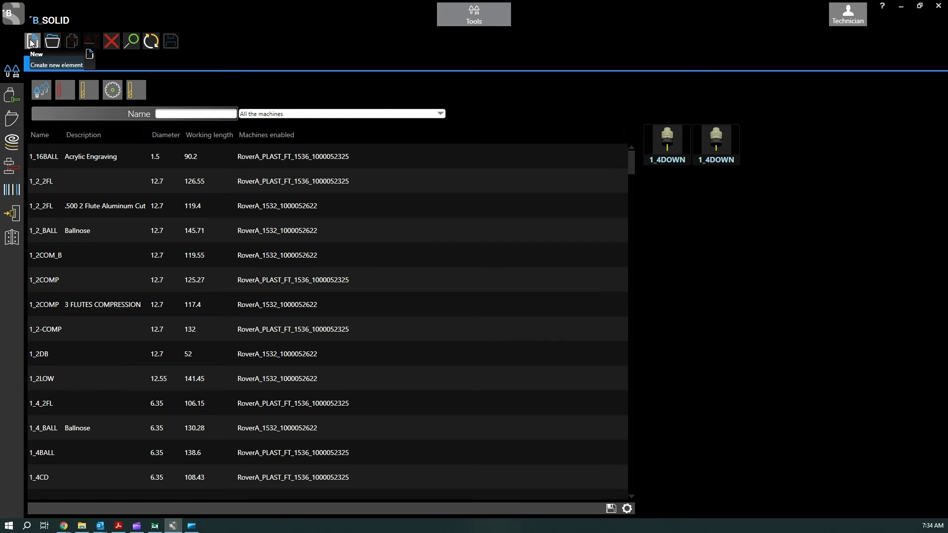
click(32, 43)
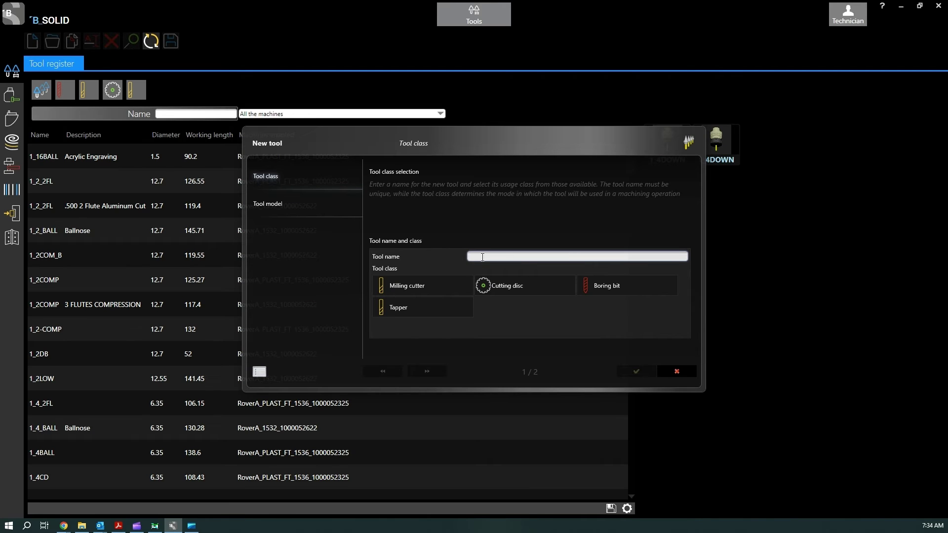
text(DOOR_PRF)
click(422, 286)
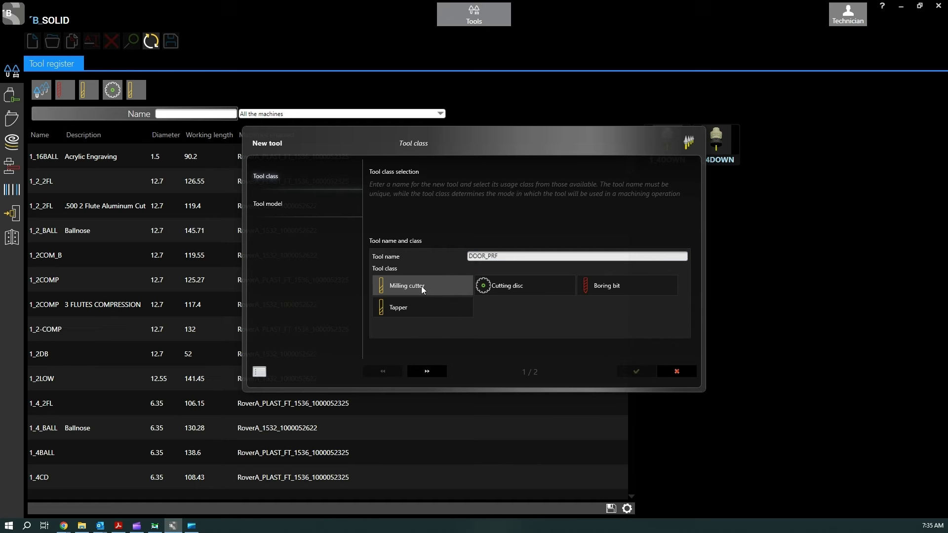
click(427, 371)
click(535, 288)
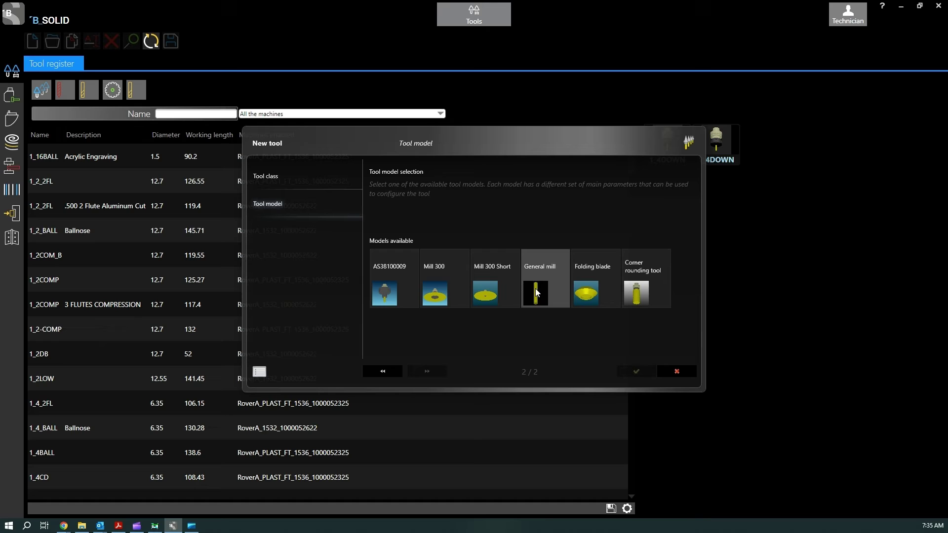
Finish creating DOOR_PRF and set its Morphology coupling type to HSK_F63_ERC40.
click(636, 372)
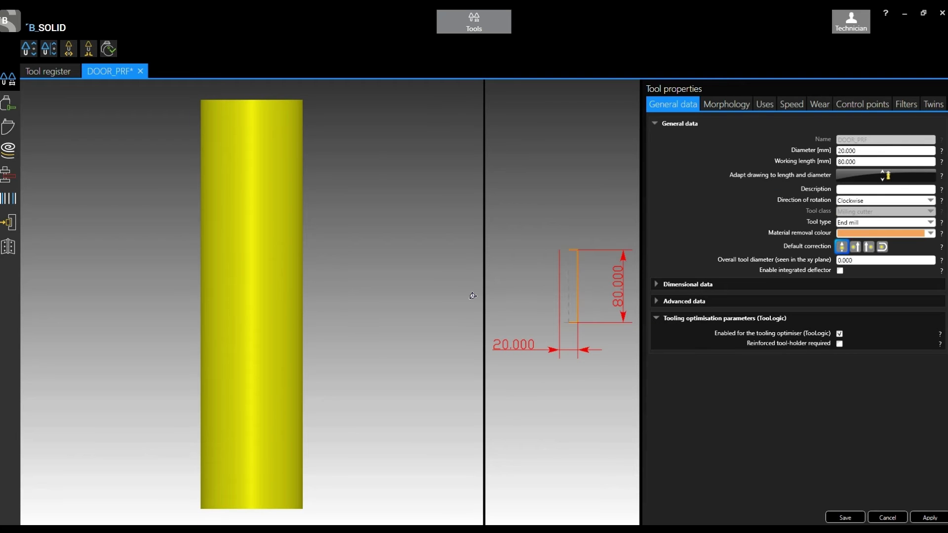
click(730, 103)
click(876, 139)
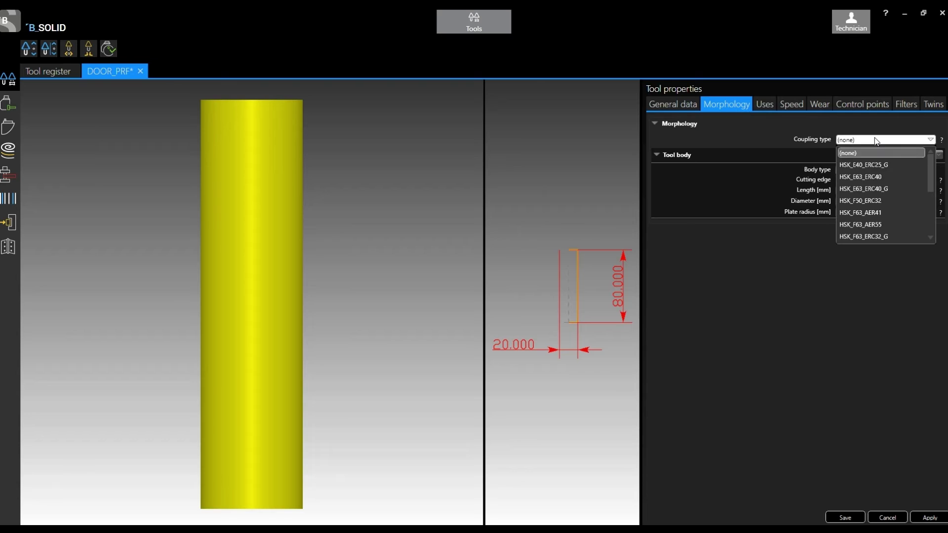
click(877, 235)
key(Down)
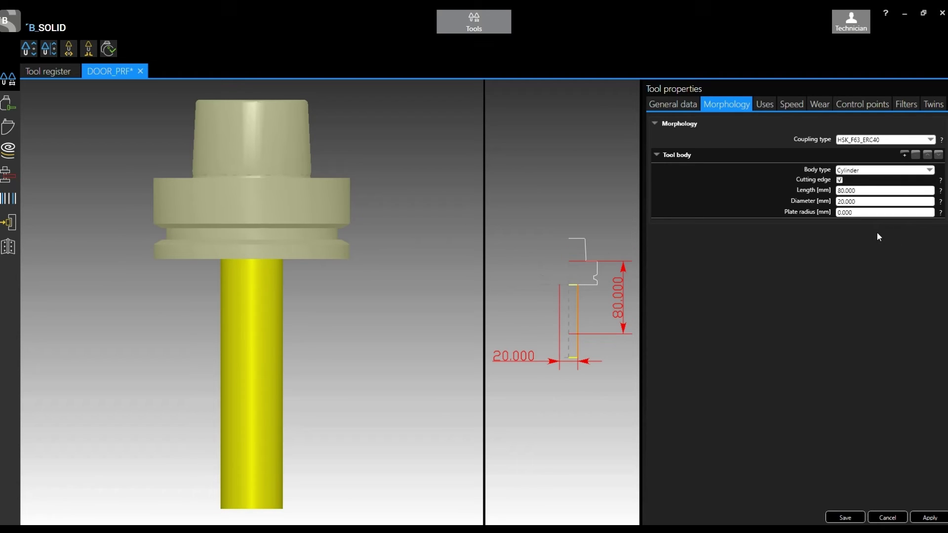
Build the tool body from the geometry file Sq_door_top.bSolid.
scroll(295, 326, down, 1)
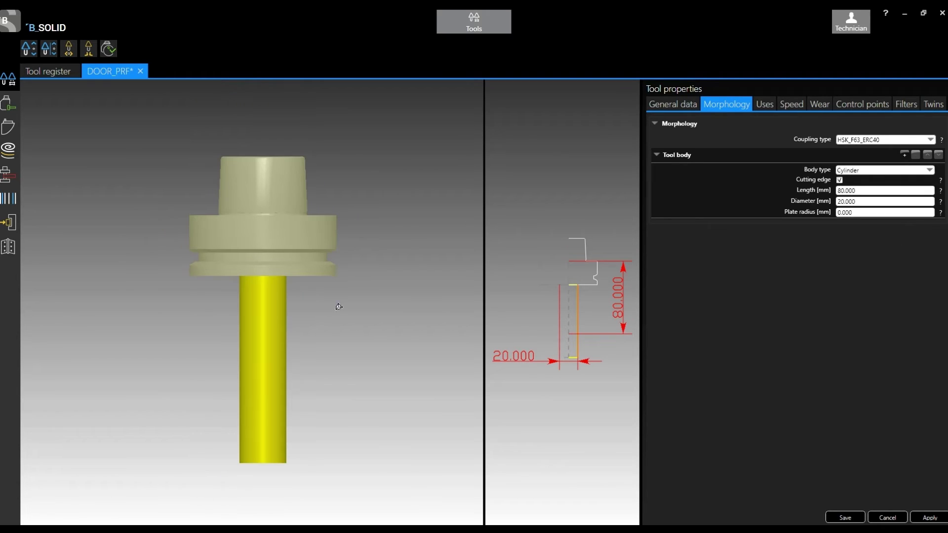
click(901, 170)
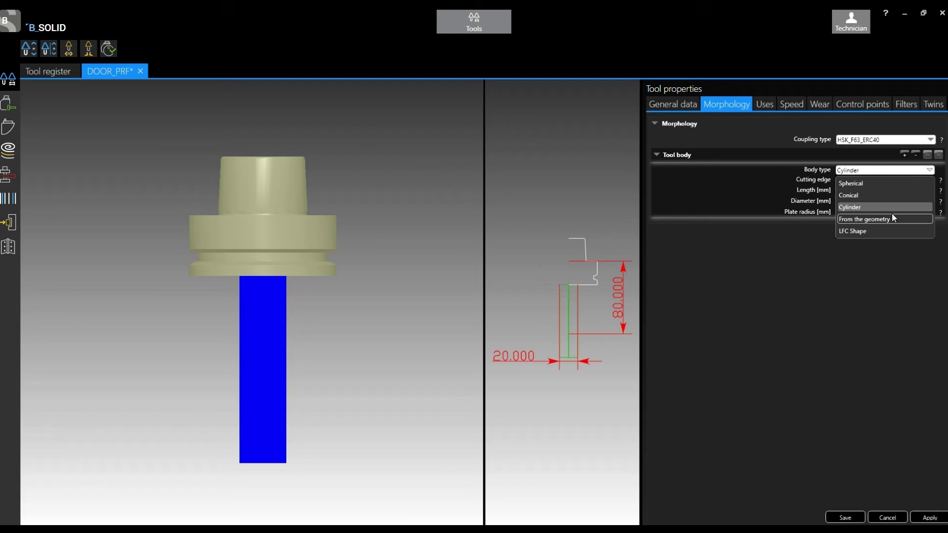
click(853, 220)
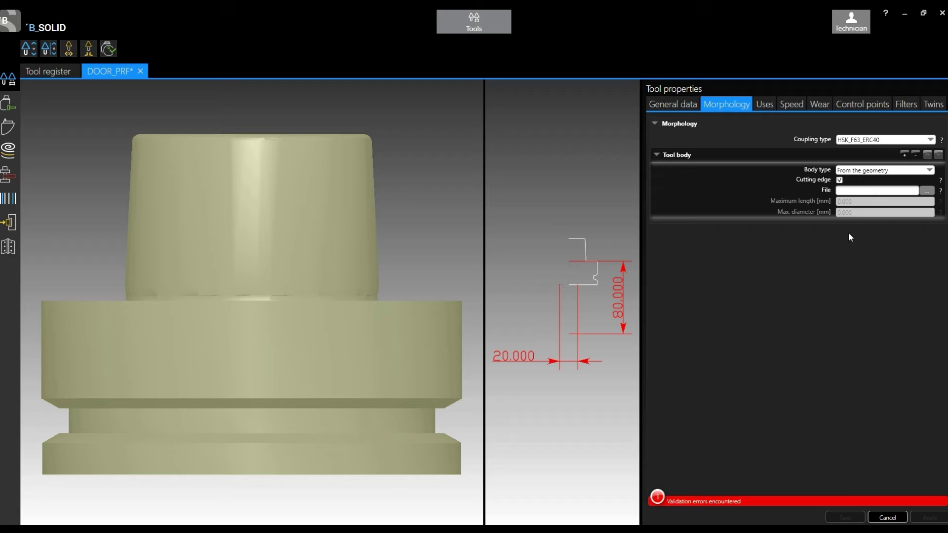
click(927, 190)
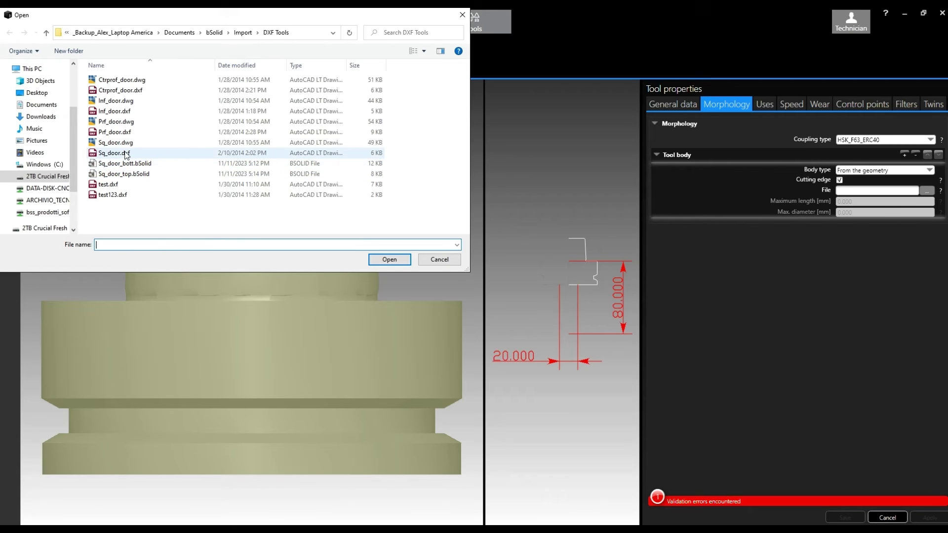
double_click(130, 173)
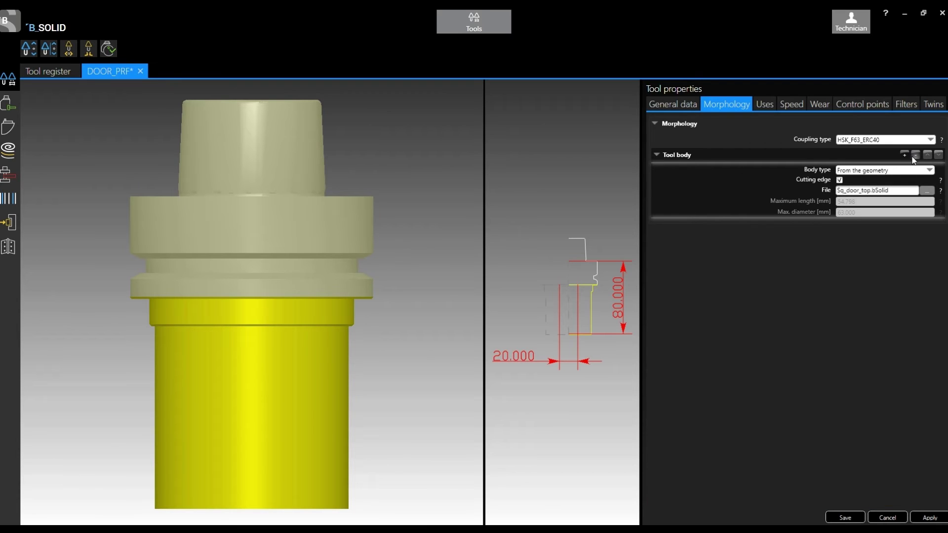
Turn off the first body's cutting edge and add a second body loaded from Sq_door_bott.bSolid.
click(839, 180)
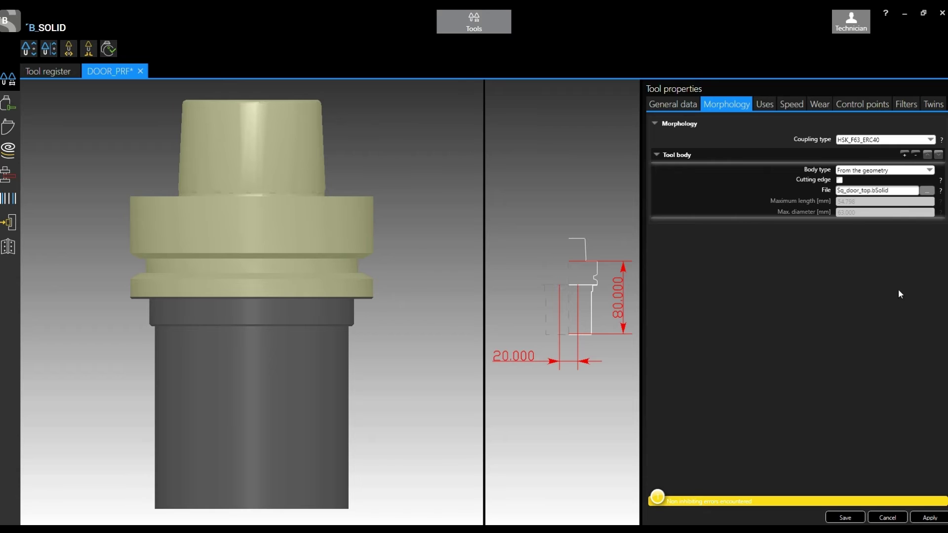
click(904, 155)
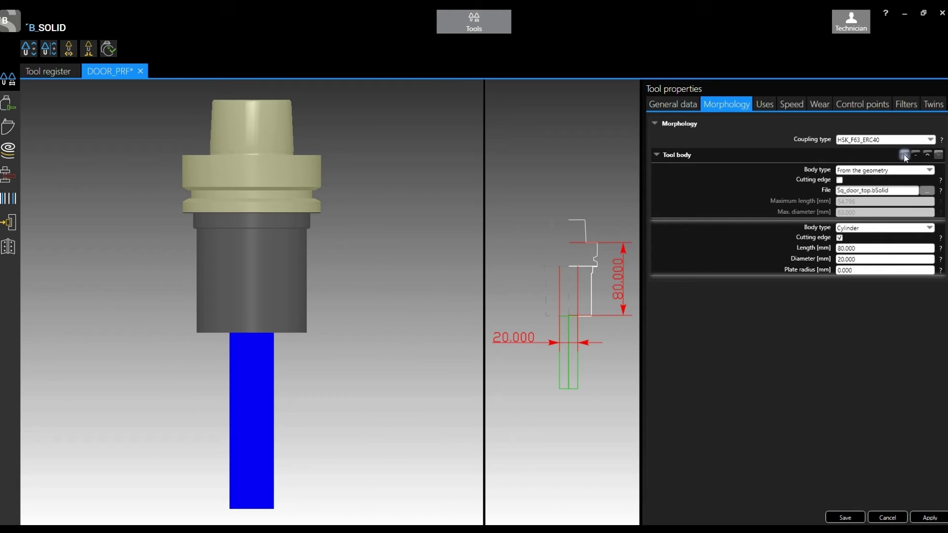
click(925, 230)
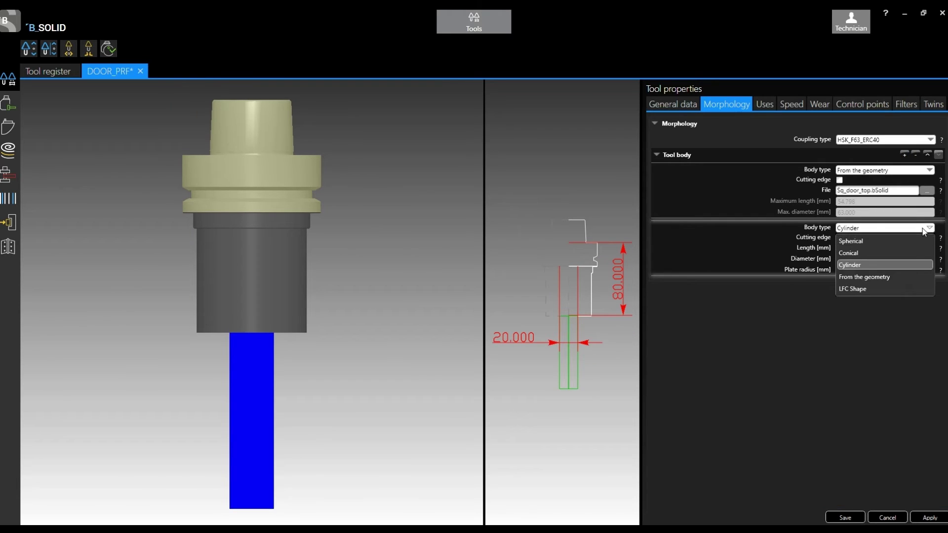
click(903, 277)
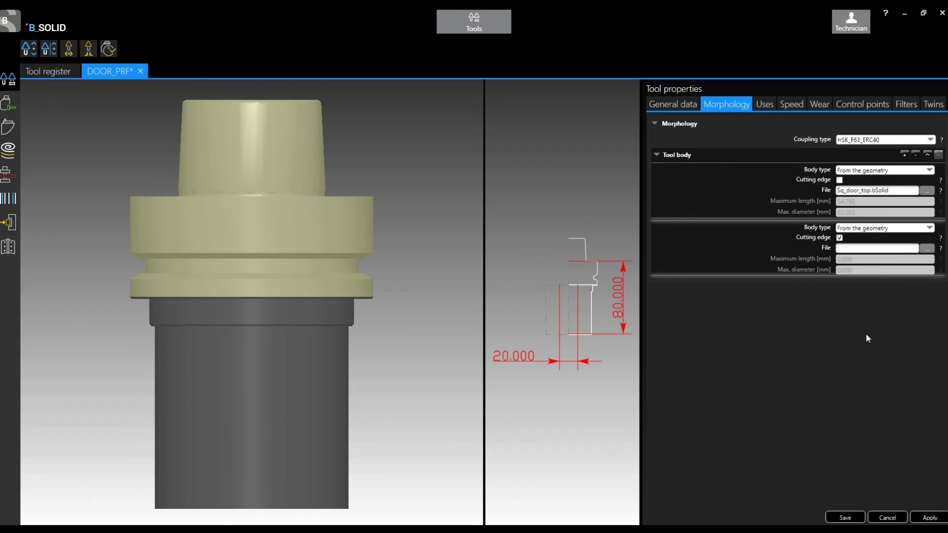
click(927, 248)
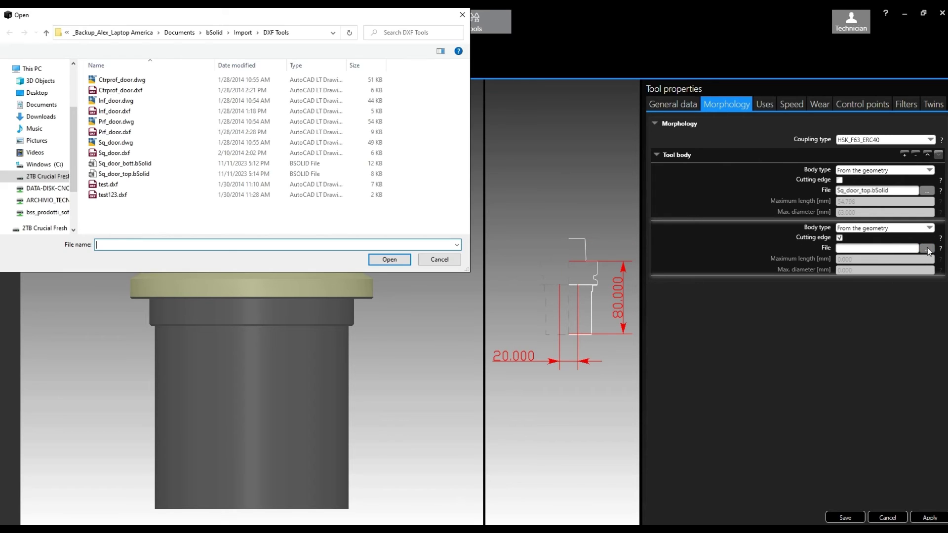
double_click(125, 163)
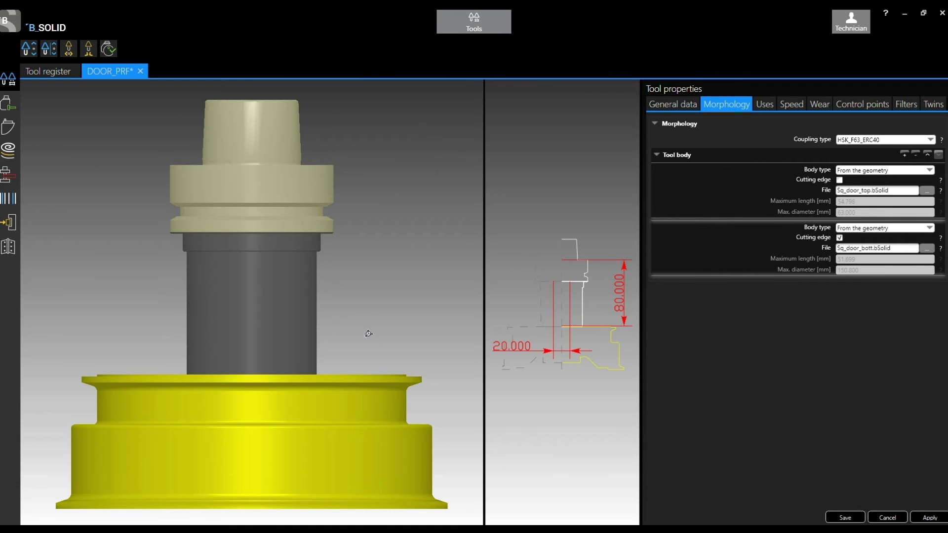
middle_drag(380, 339, 371, 344)
scroll(237, 390, down, 2)
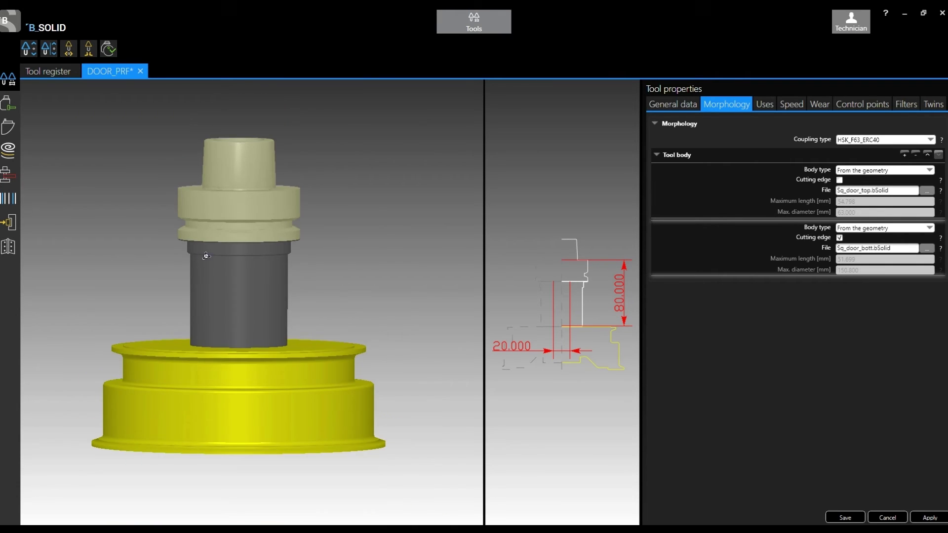
middle_drag(236, 390, 232, 387)
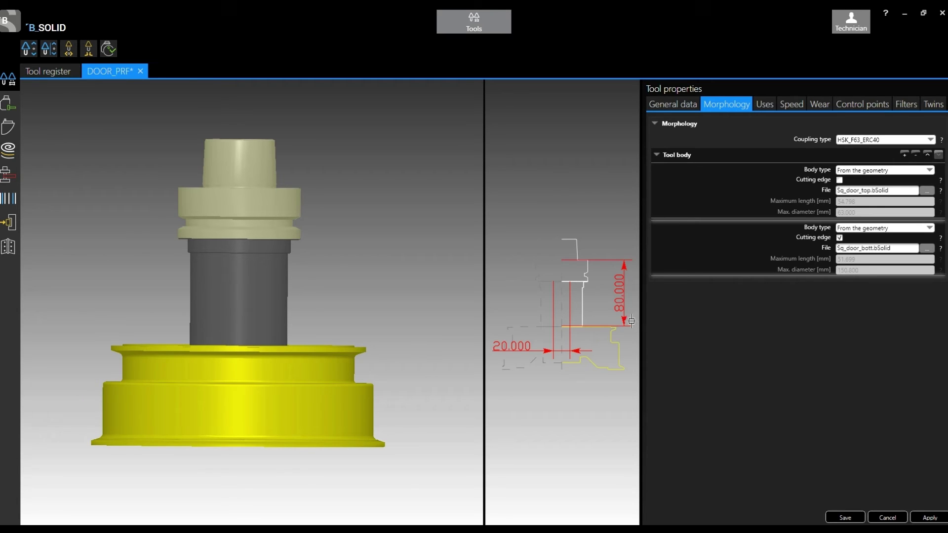
scroll(592, 328, up, 1)
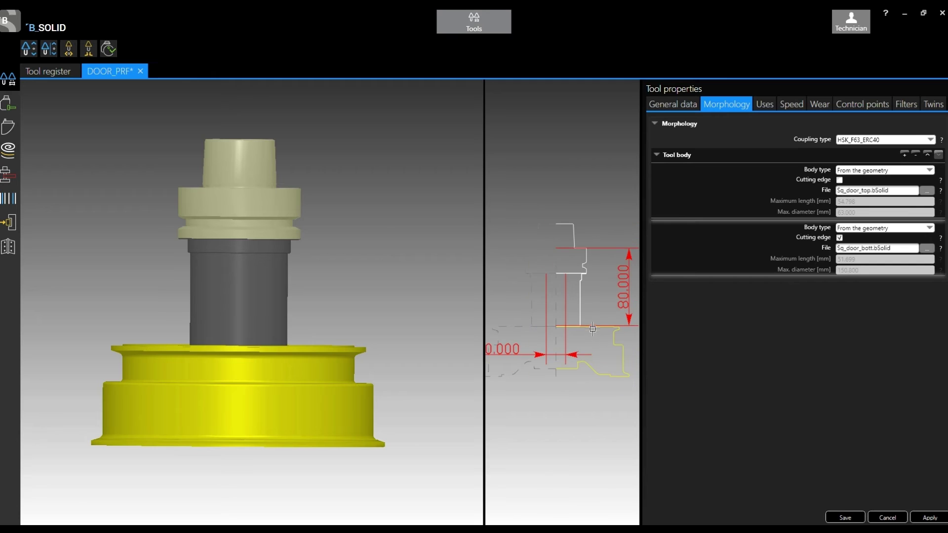
scroll(593, 329, down, 2)
scroll(516, 363, up, 2)
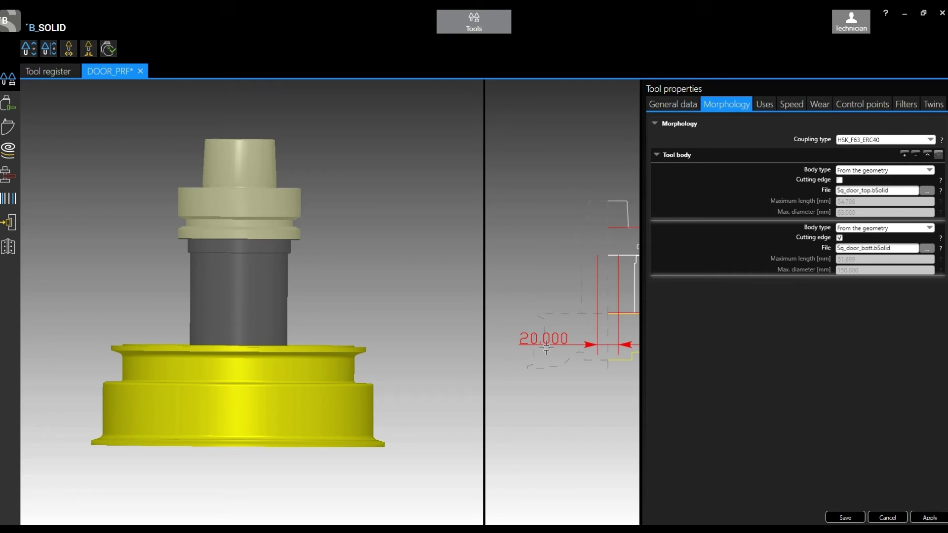
scroll(545, 348, down, 2)
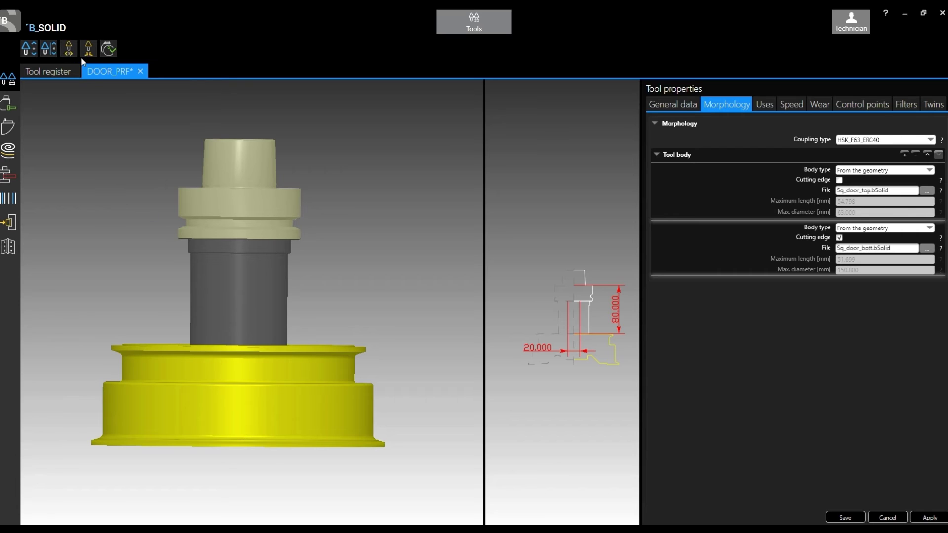
Adapt the tool length (128.998) and diameter (119.000) by picking points on the yellow profile.
click(52, 48)
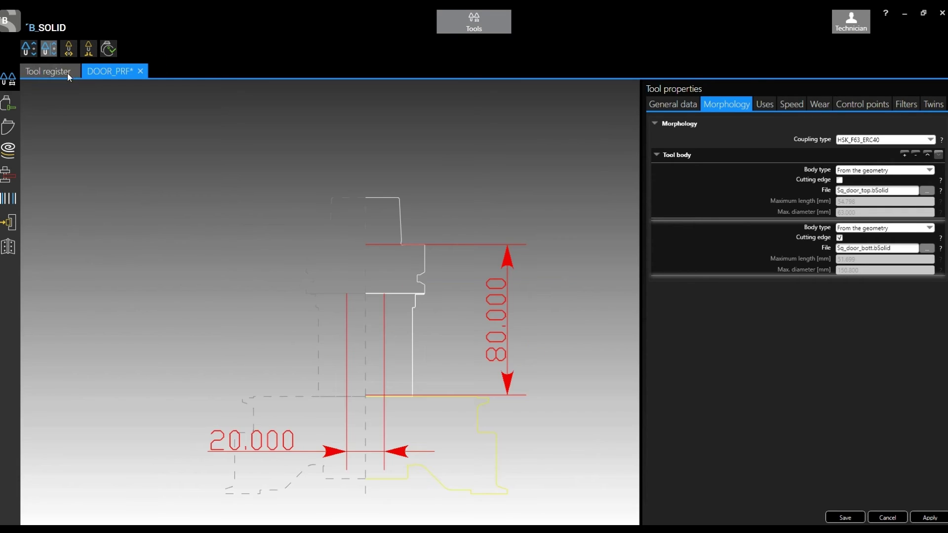
scroll(263, 212, down, 2)
scroll(353, 345, up, 5)
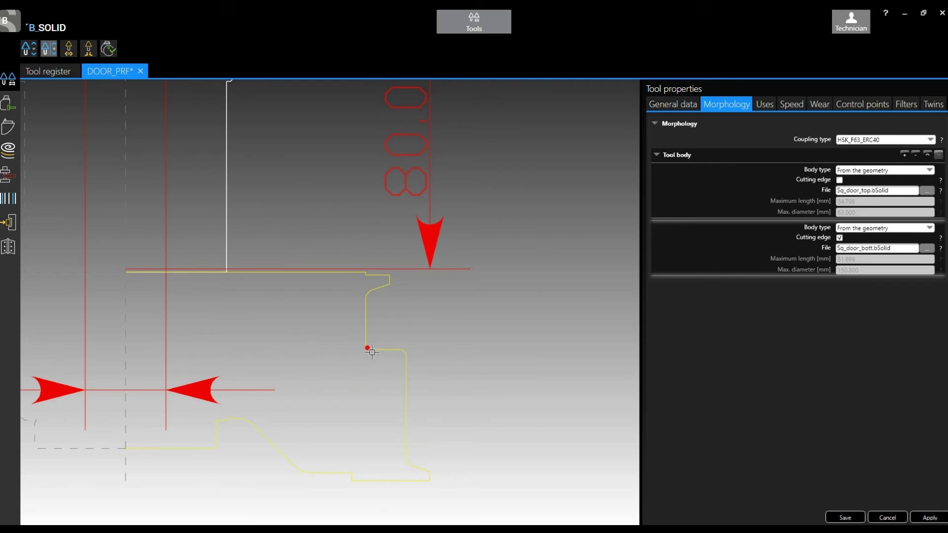
scroll(402, 494, up, 6)
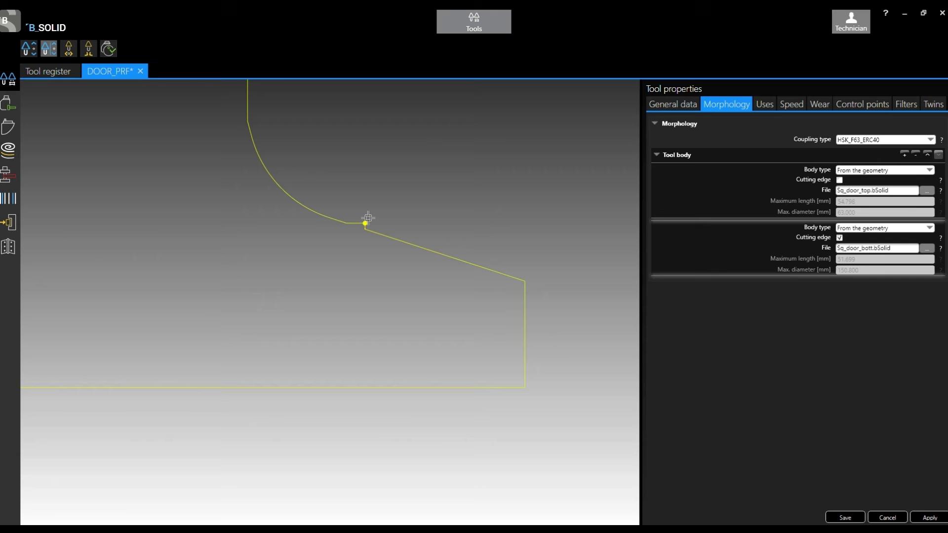
click(368, 218)
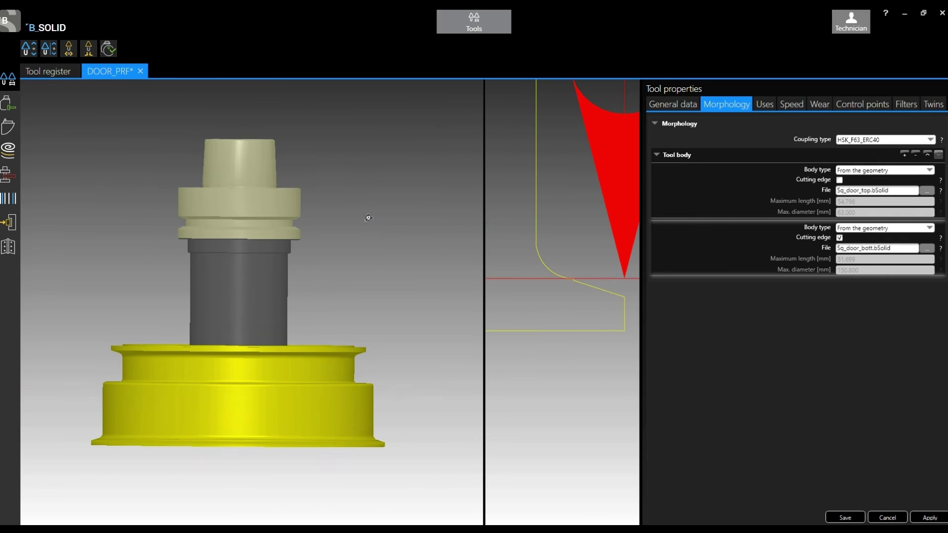
scroll(582, 326, down, 3)
scroll(600, 291, up, 2)
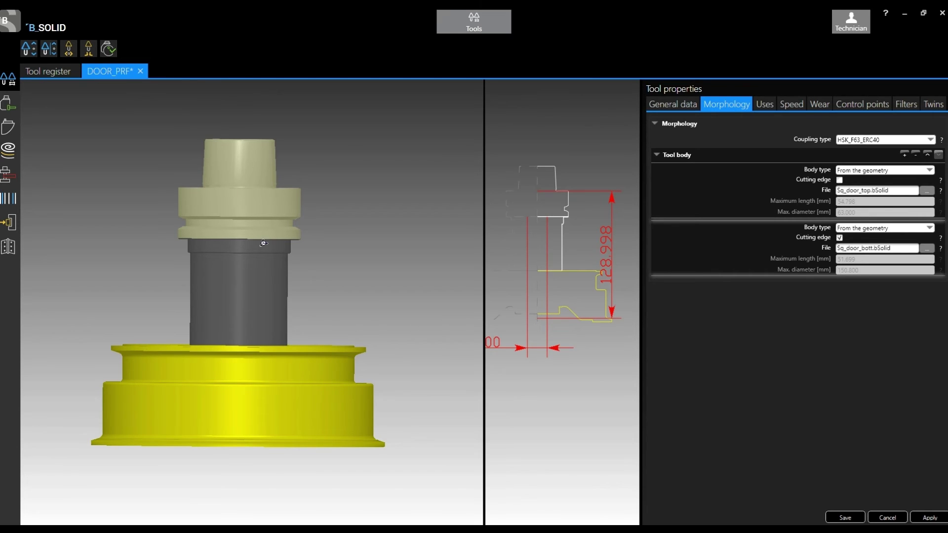
click(89, 53)
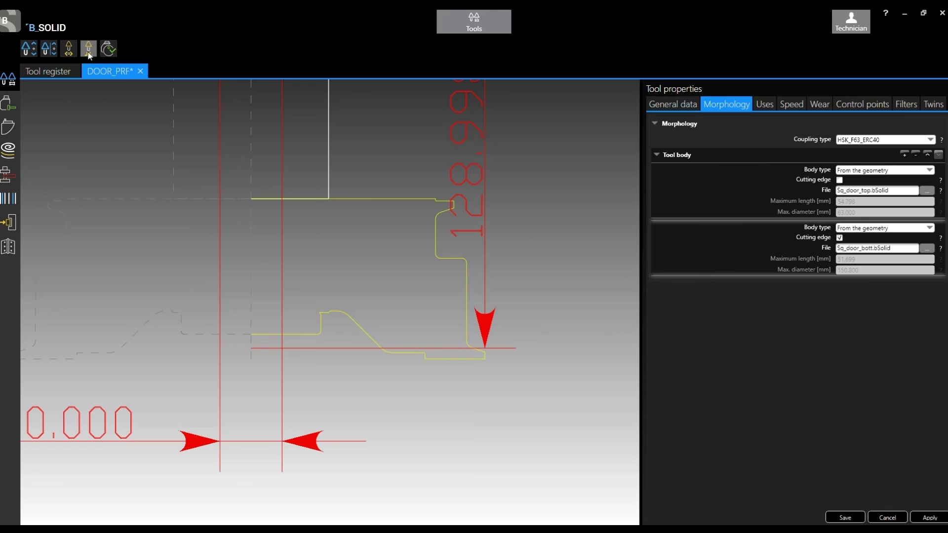
click(436, 240)
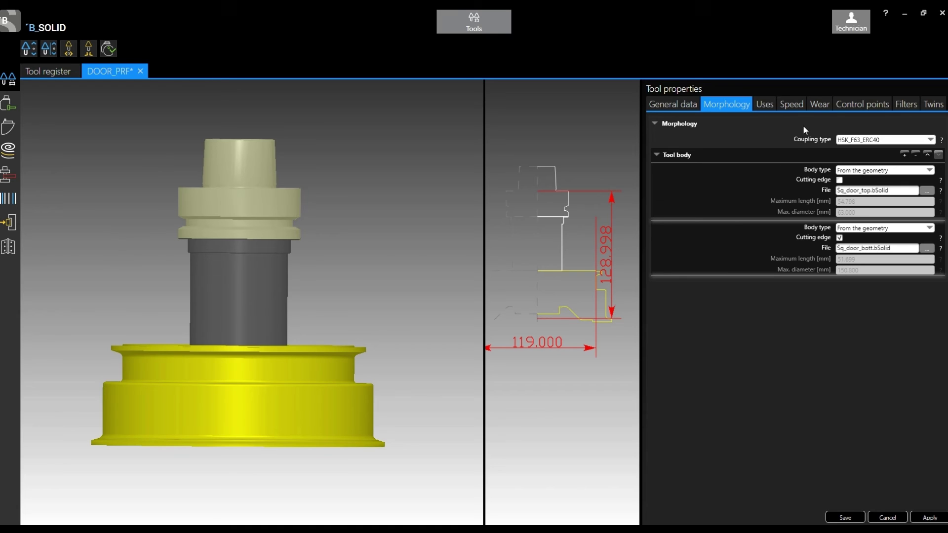
Set Rotation 6500, Max rotation 7000, acceleration and deceleration times 3, then save DOOR_PRF.
click(792, 105)
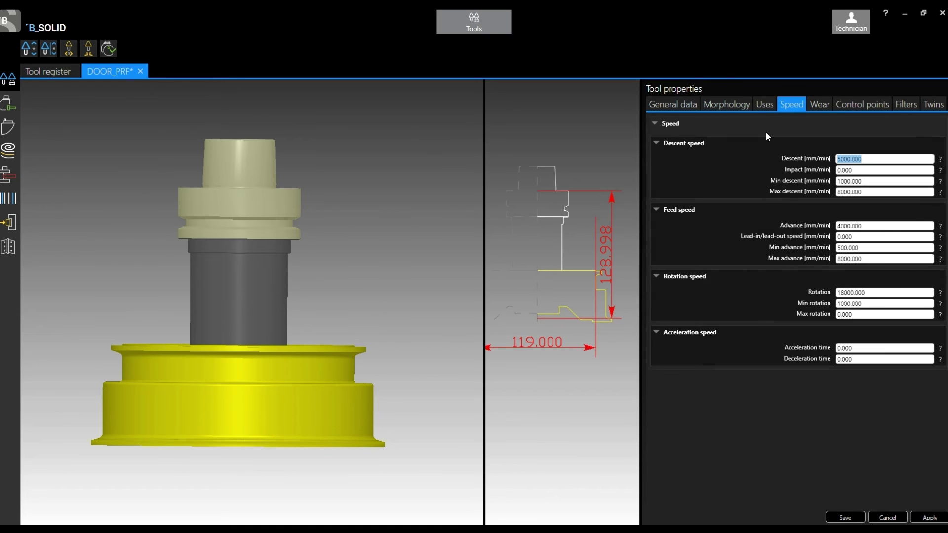
click(764, 106)
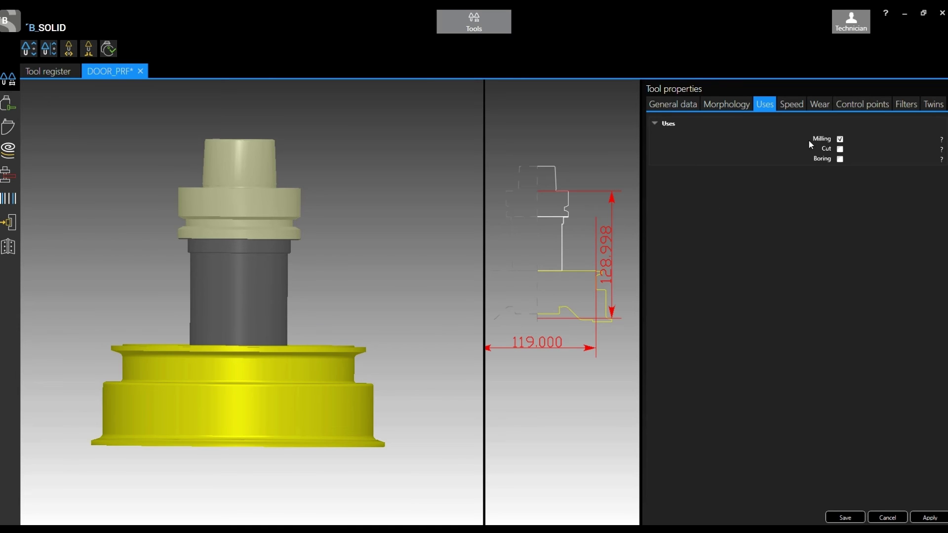
click(795, 104)
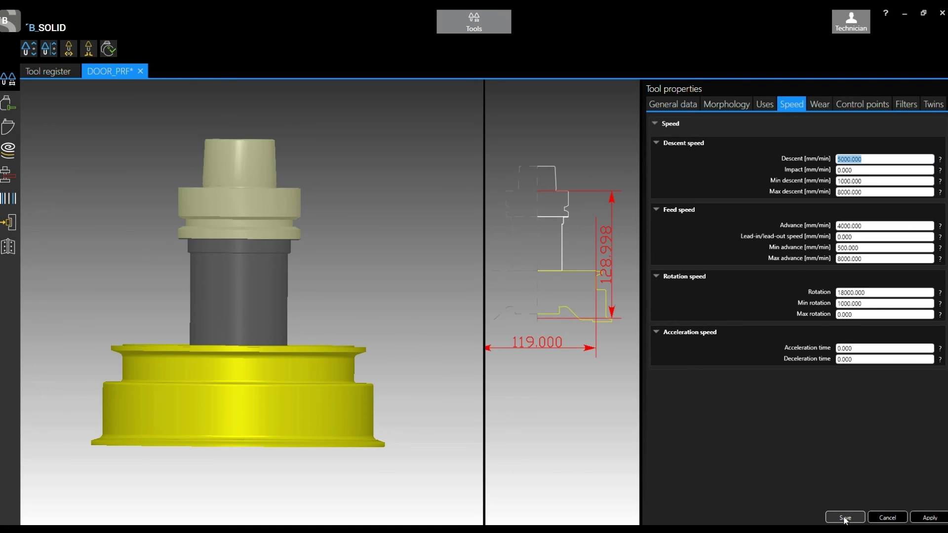
click(851, 293)
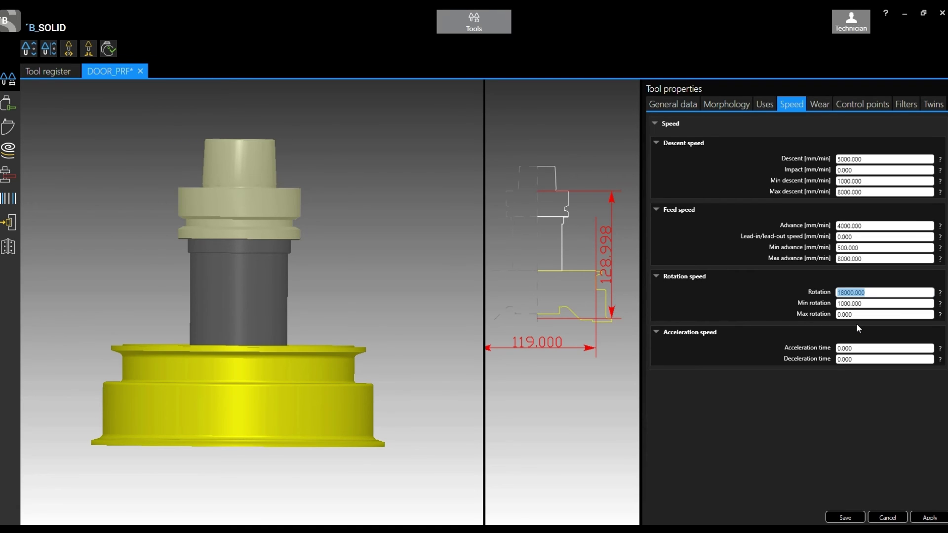
text(6500)
click(846, 317)
text(7000)
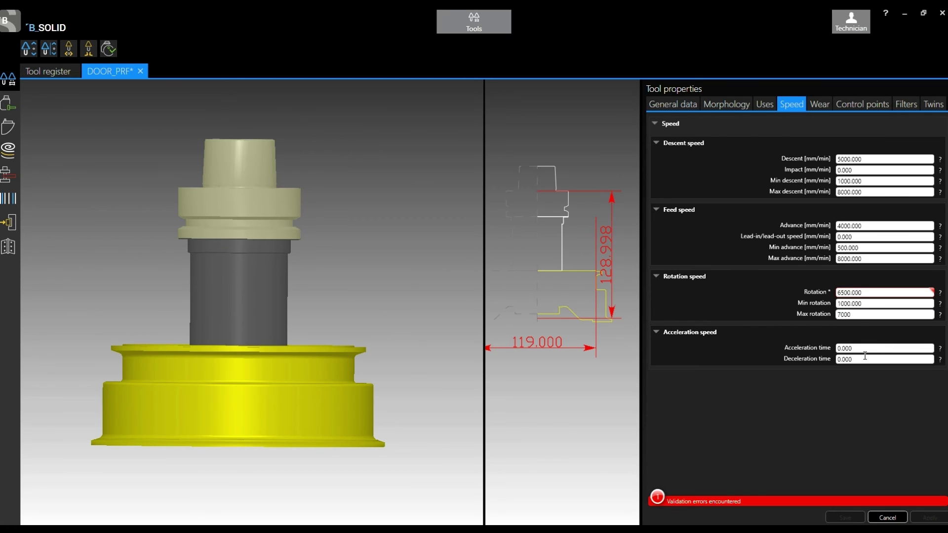
click(862, 348)
text(3)
key(Tab)
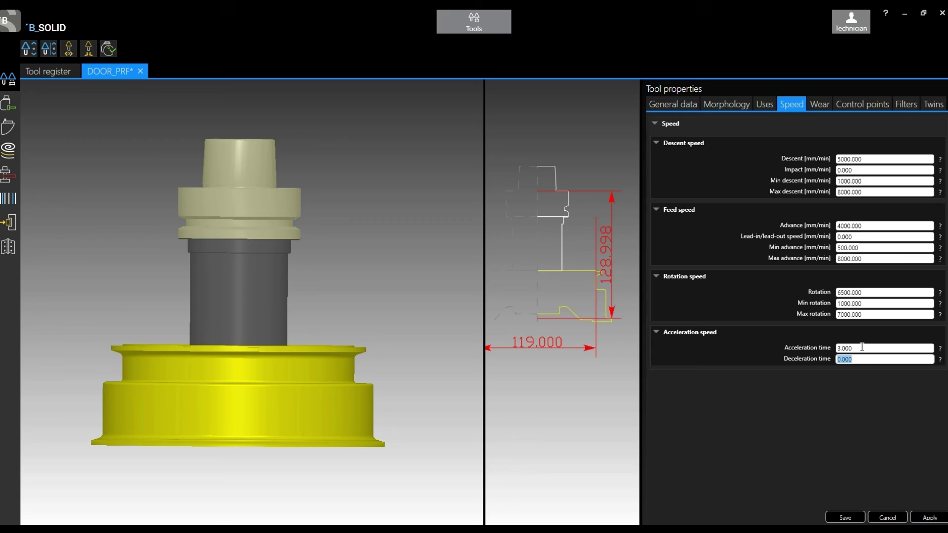
text(3)
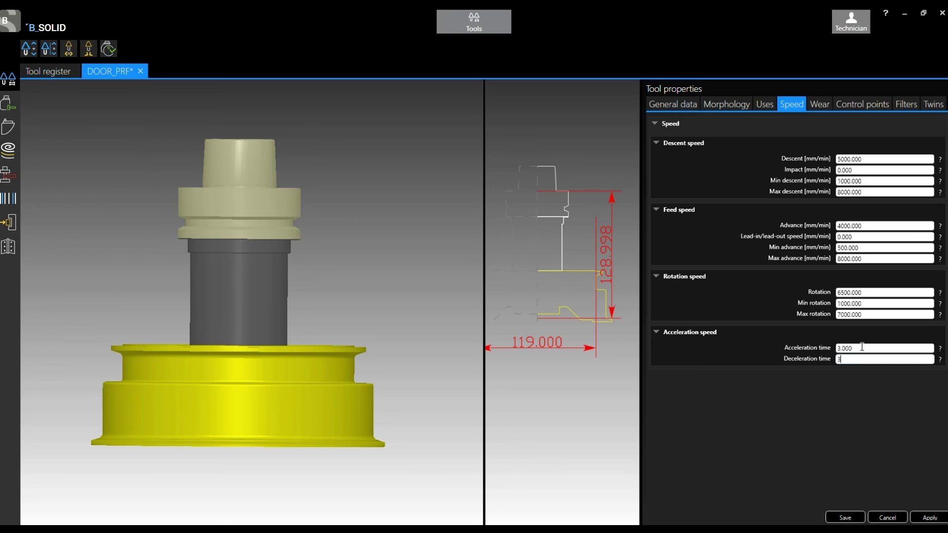
click(847, 518)
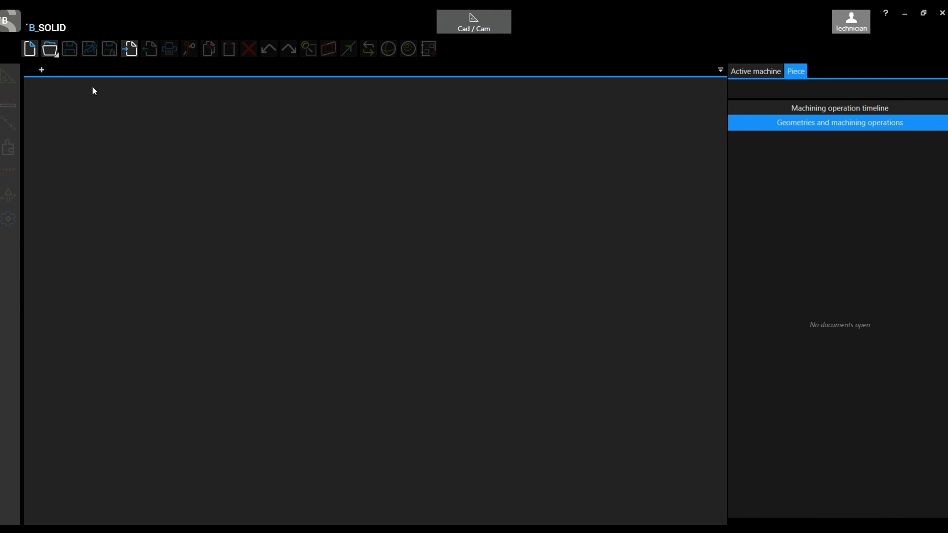
Create a new CAM document with an 800×500×45 piece.
click(30, 48)
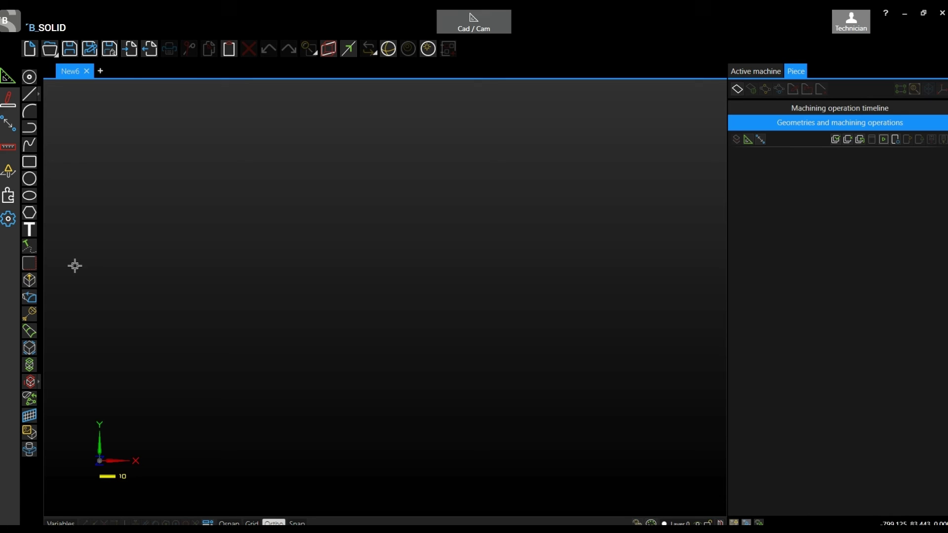
click(737, 89)
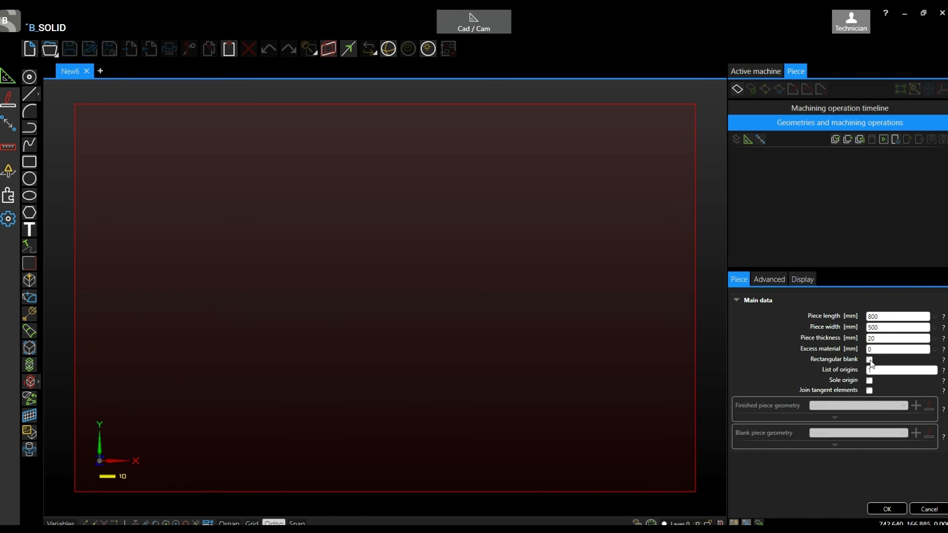
double_click(883, 339)
text(45)
double_click(884, 349)
click(891, 509)
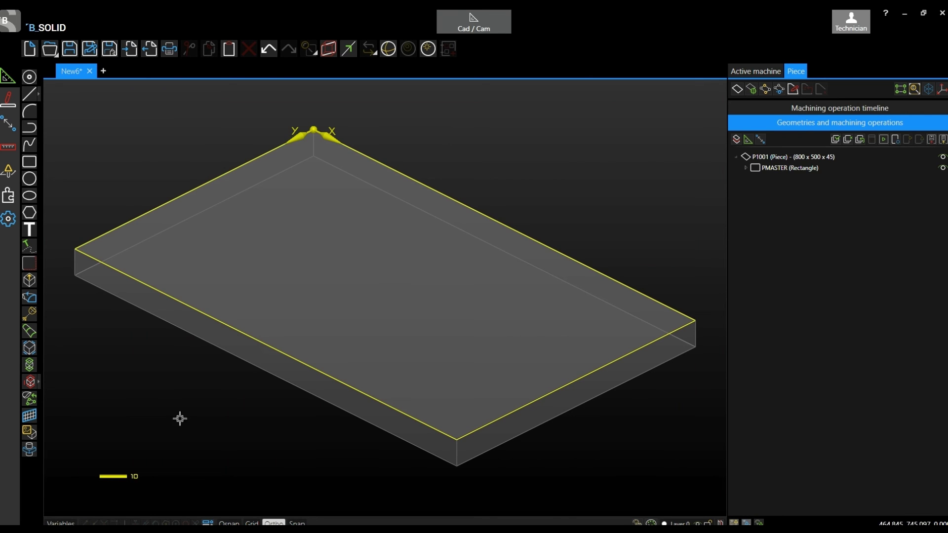
Select the PMASTER outline rectangle of piece P1001 as the milling geometry.
click(219, 323)
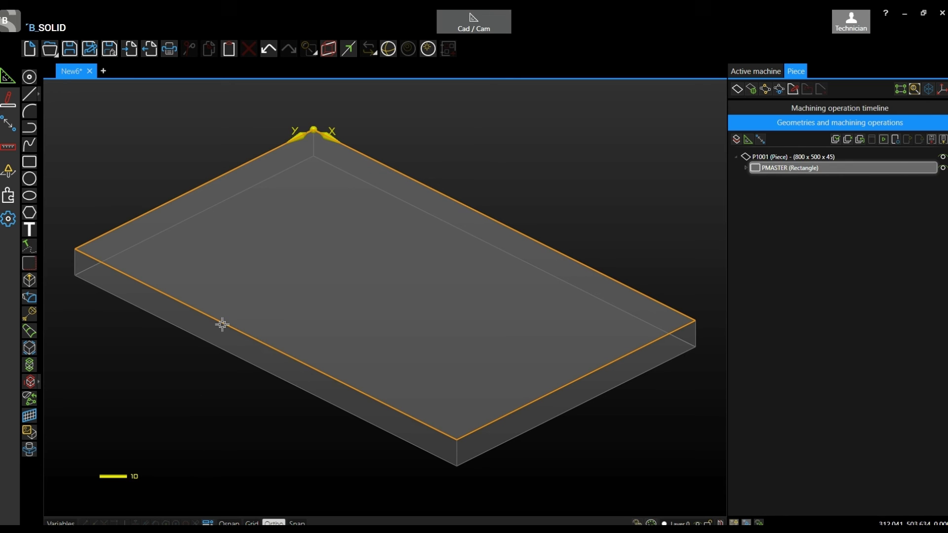
click(230, 328)
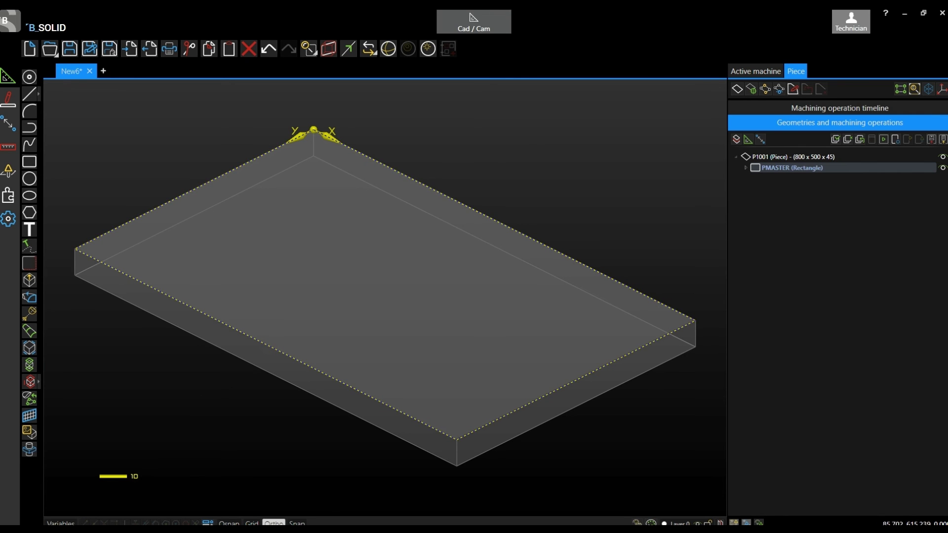
click(9, 170)
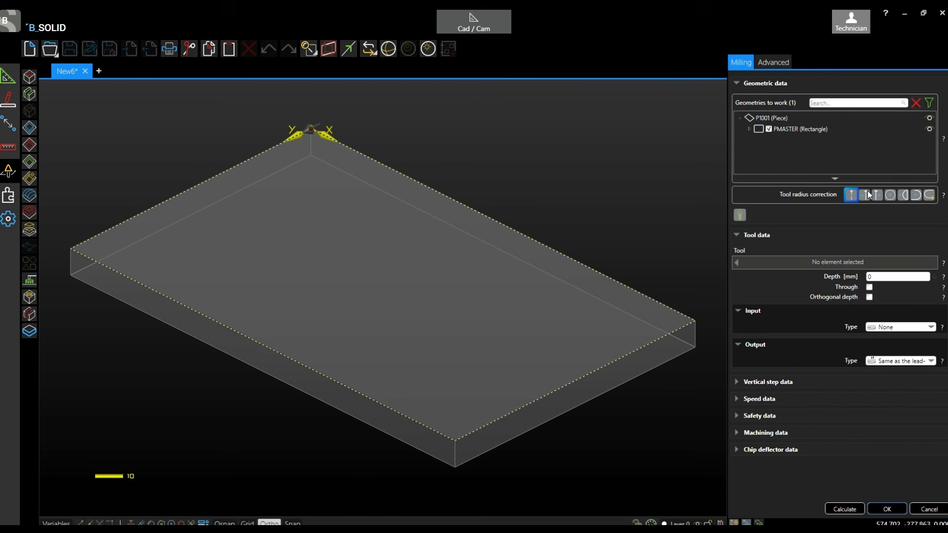
Set external radius correction, choose the DOOR_PRF tool, and make the cut go through the panel.
click(904, 195)
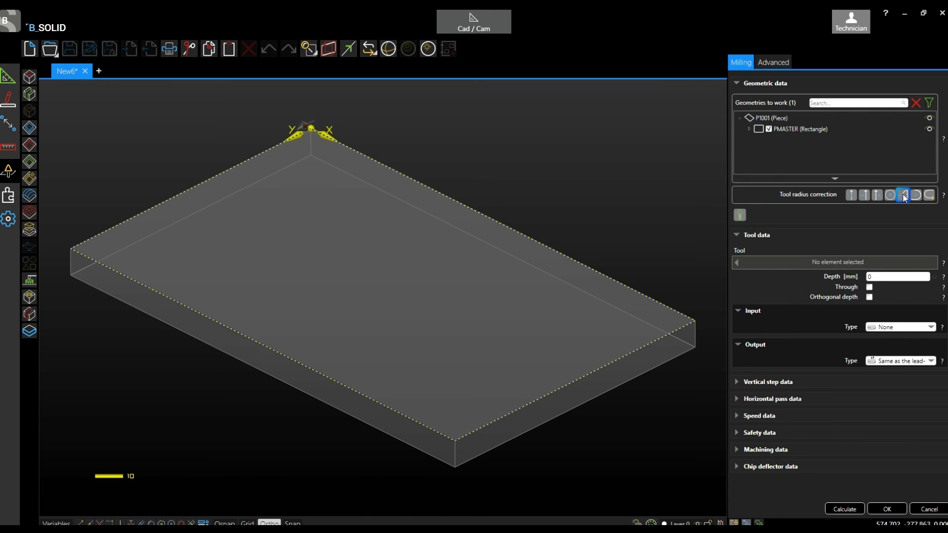
click(769, 266)
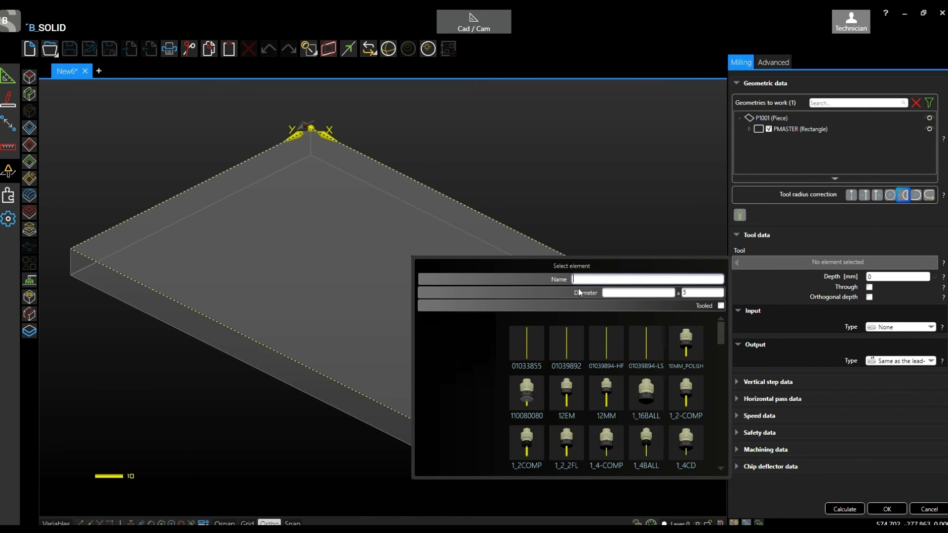
text(do)
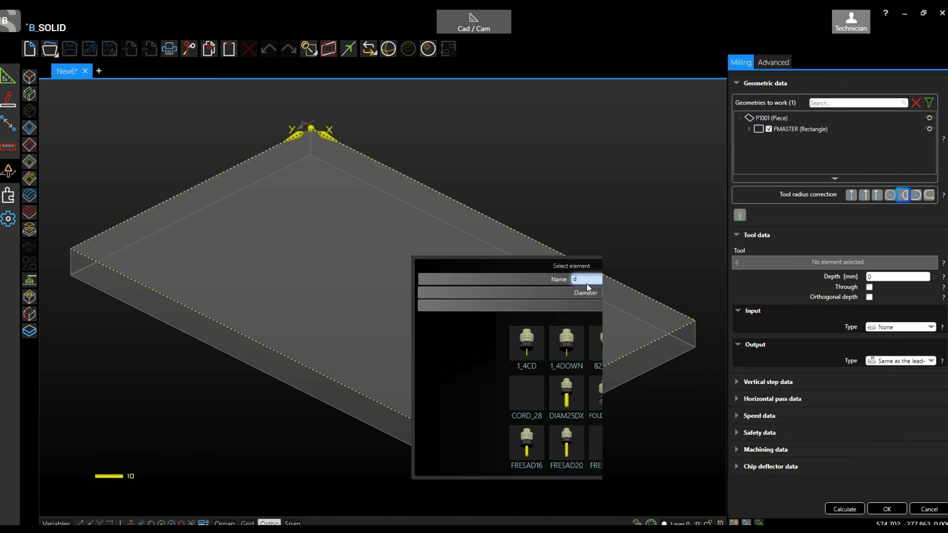
click(686, 380)
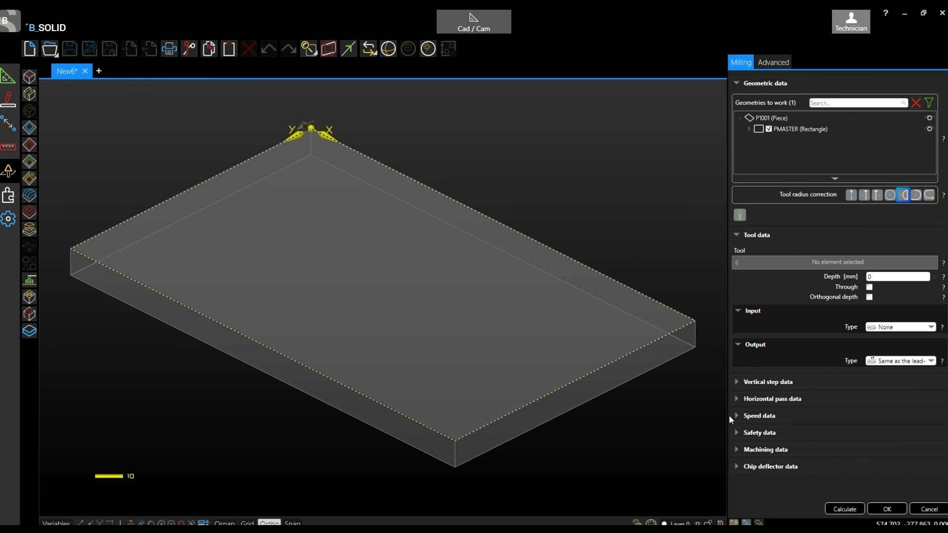
scroll(270, 239, down, 2)
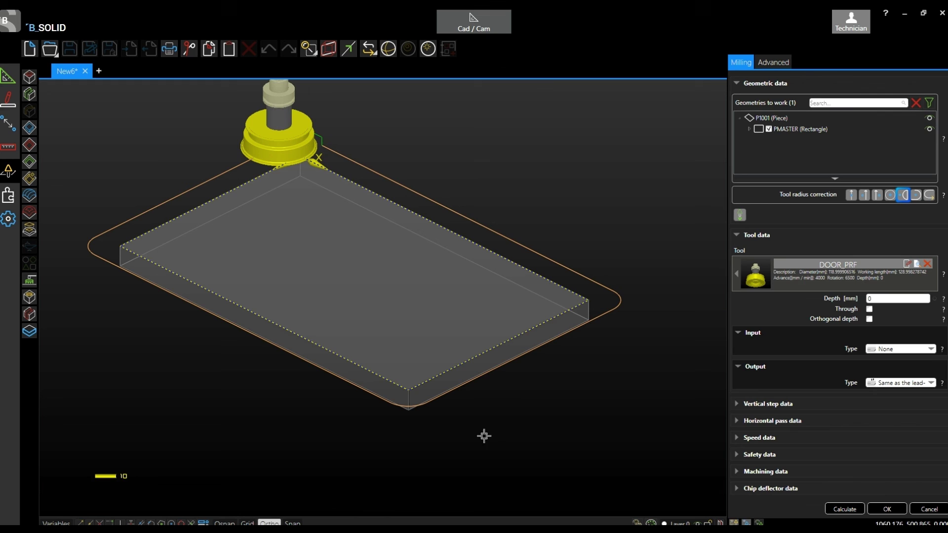
click(869, 310)
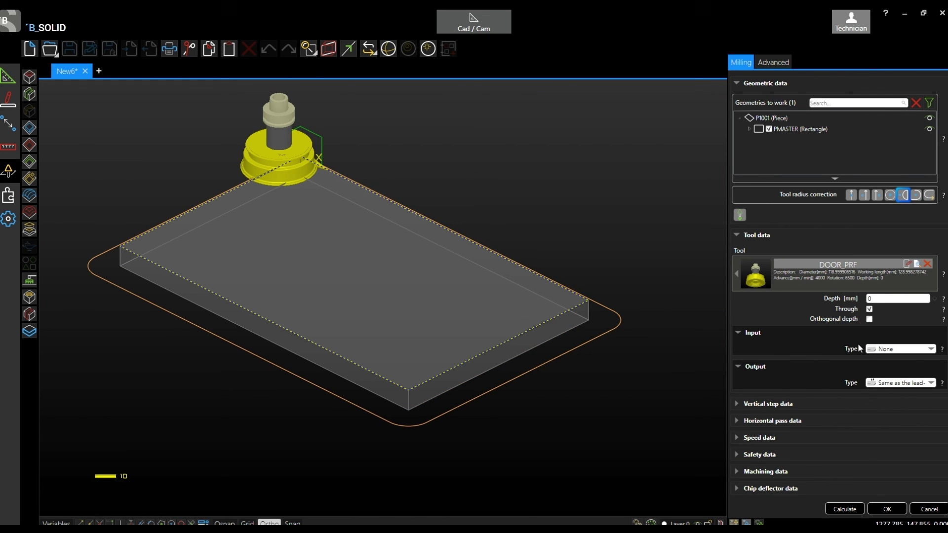
double_click(875, 299)
scroll(147, 308, up, 5)
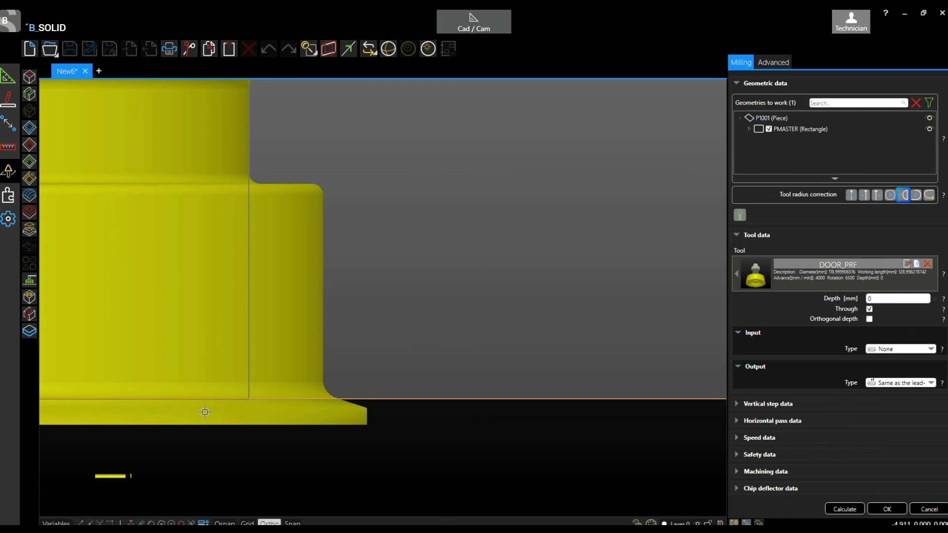
scroll(175, 399, down, 2)
scroll(241, 220, up, 1)
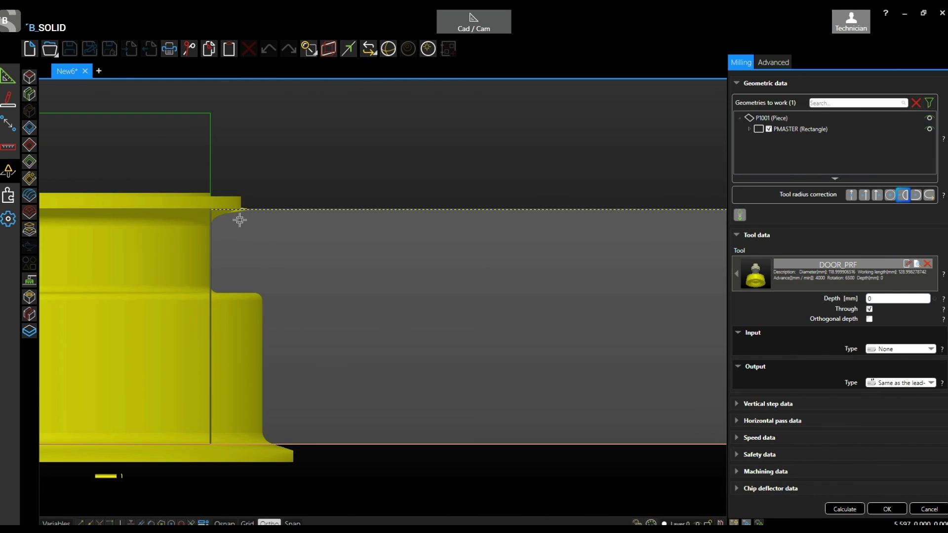
scroll(210, 204, down, 2)
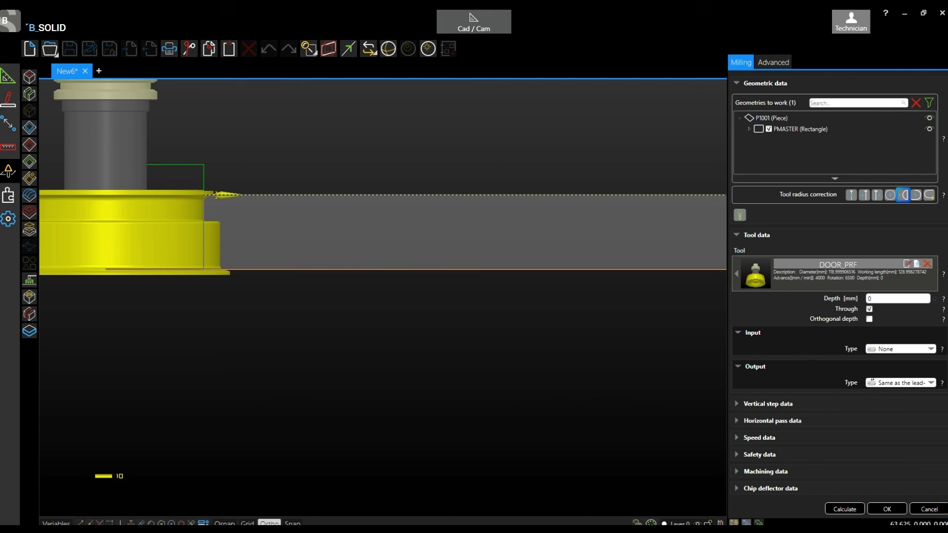
key(Home)
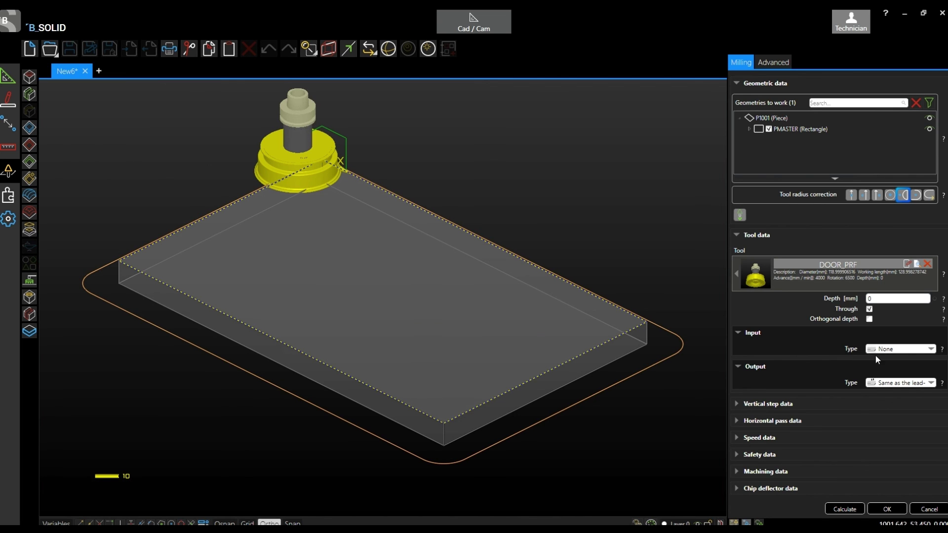
Use an arc lead-in with a 45° form angle and add milling operation P1003.
click(907, 349)
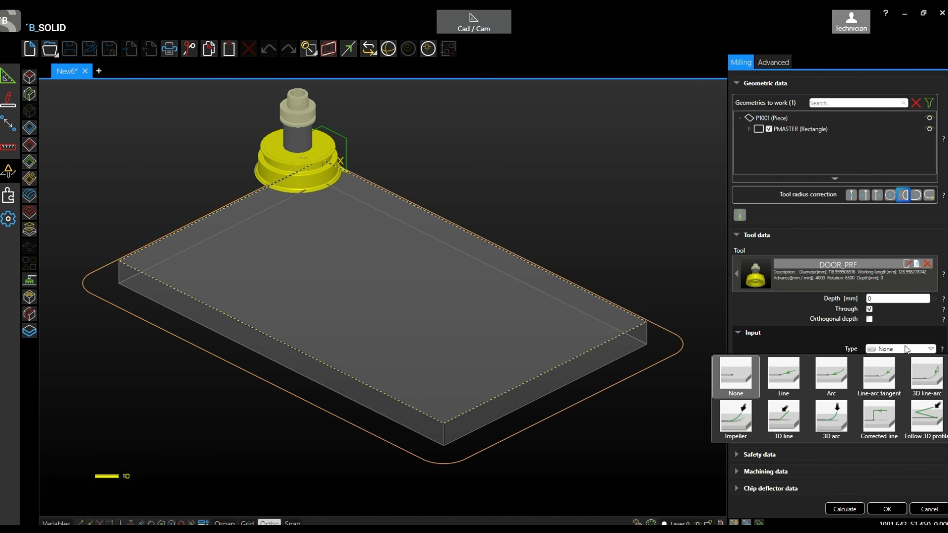
click(841, 380)
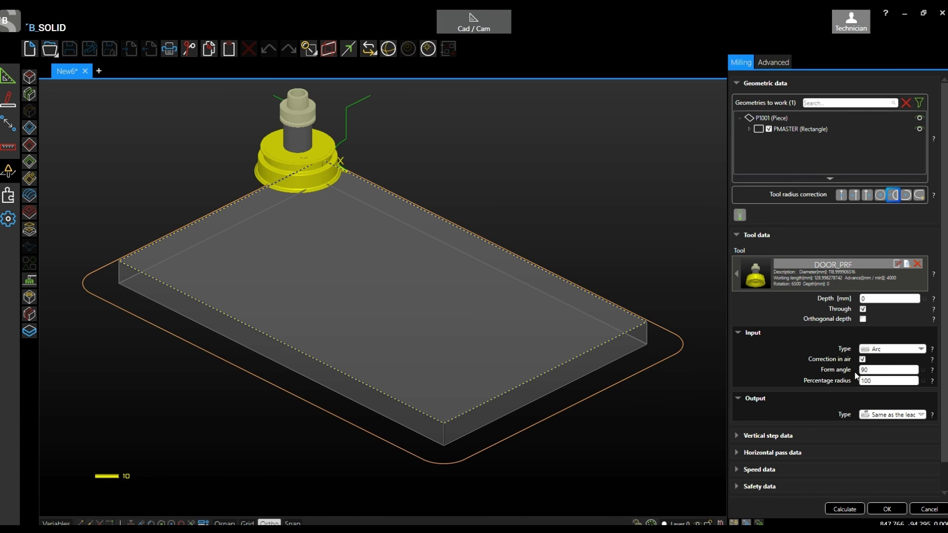
scroll(822, 372, down, 1)
double_click(879, 339)
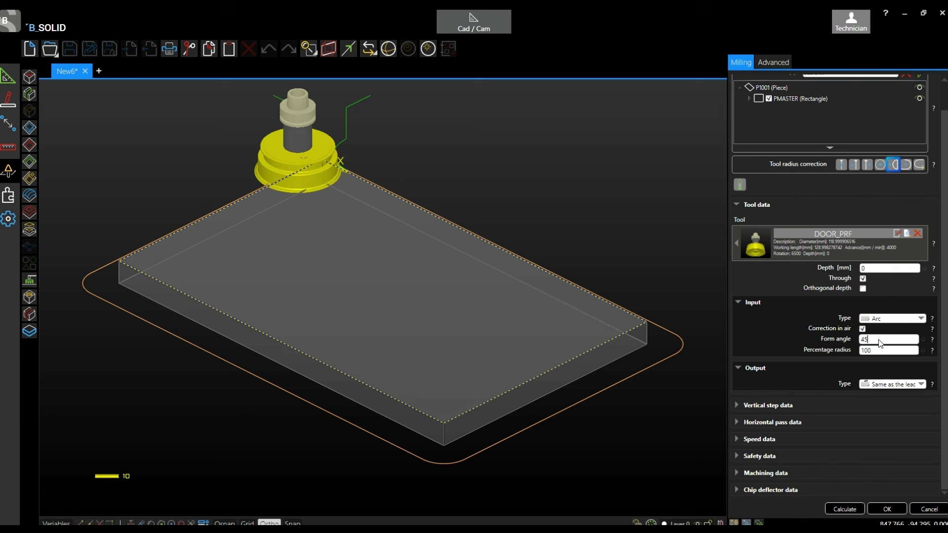
click(882, 510)
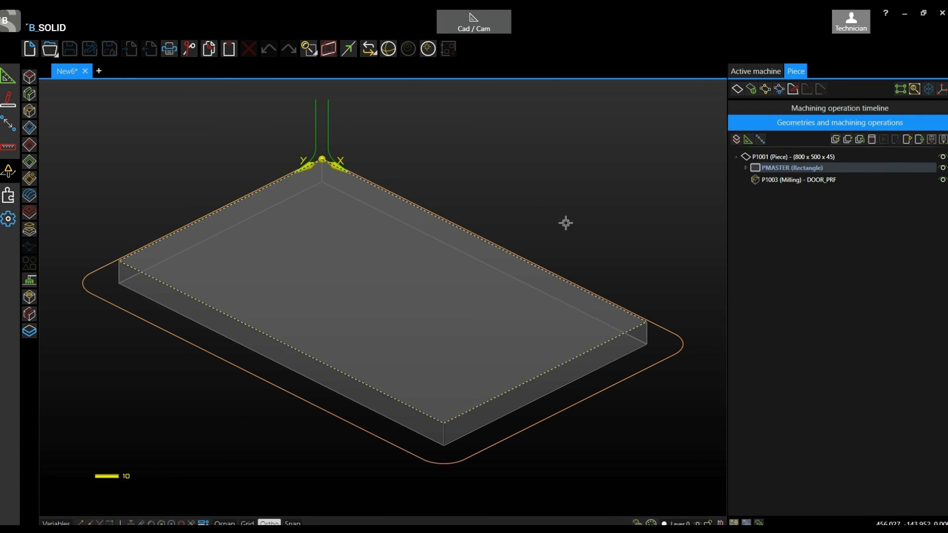
Start the machining simulation of P1003 at override 0.1.
click(882, 140)
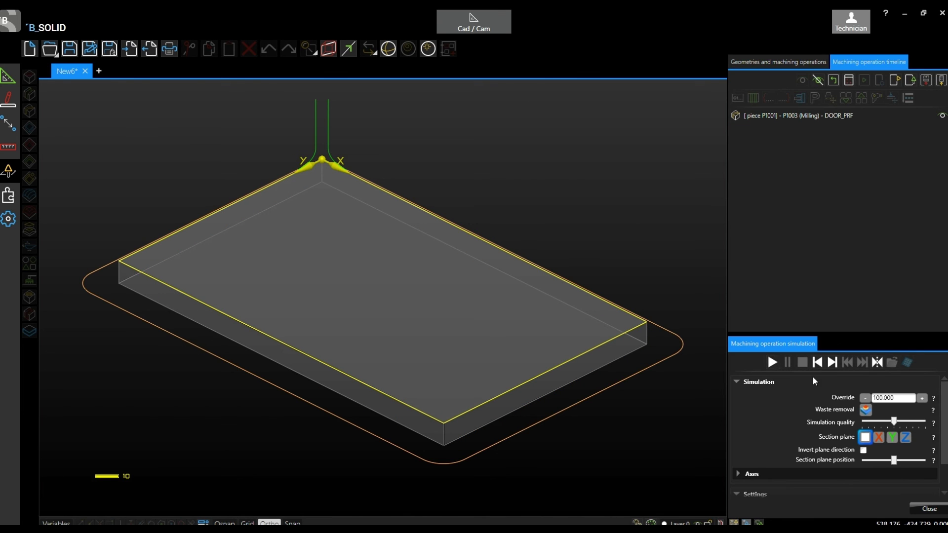
double_click(889, 397)
click(773, 363)
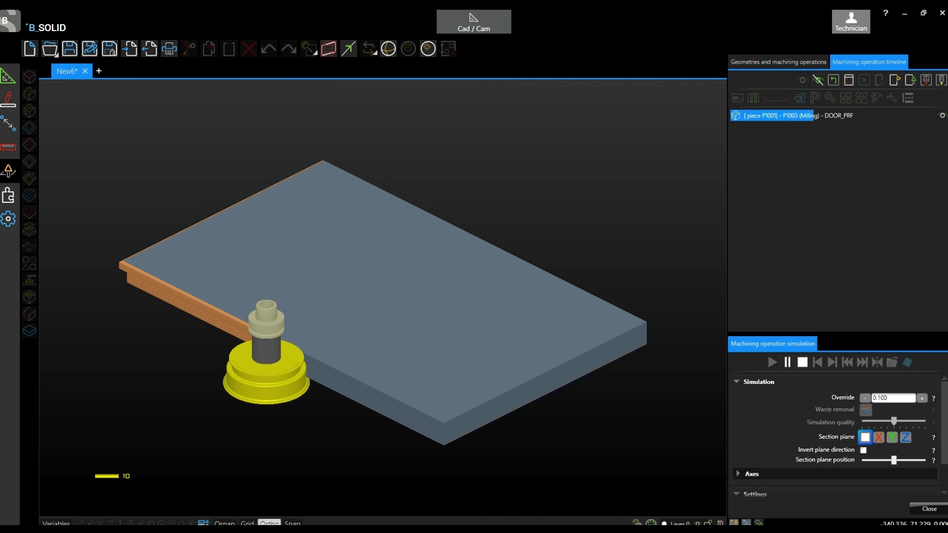
Orbit and zoom to inspect the profile forming along the panel's edge and corner.
middle_drag(162, 276, 212, 250)
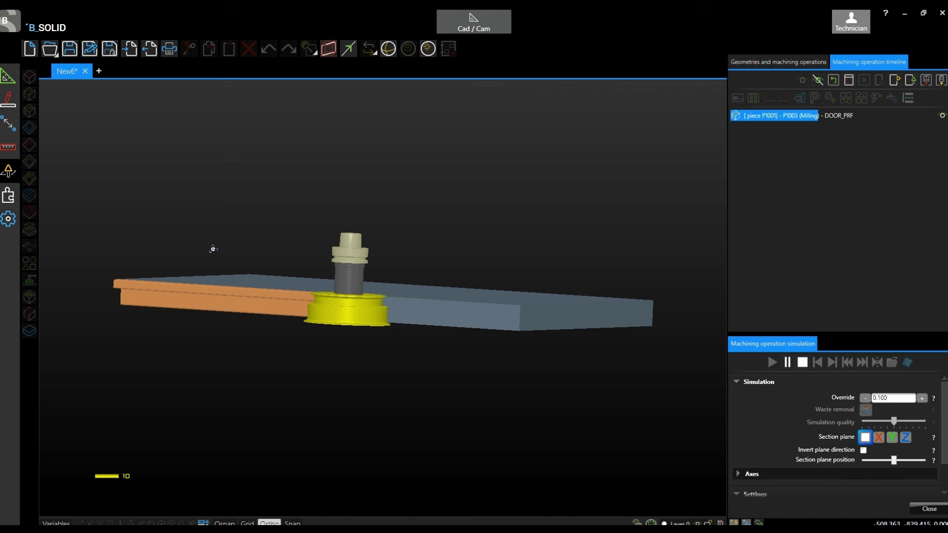
scroll(104, 281, up, 3)
scroll(104, 282, up, 5)
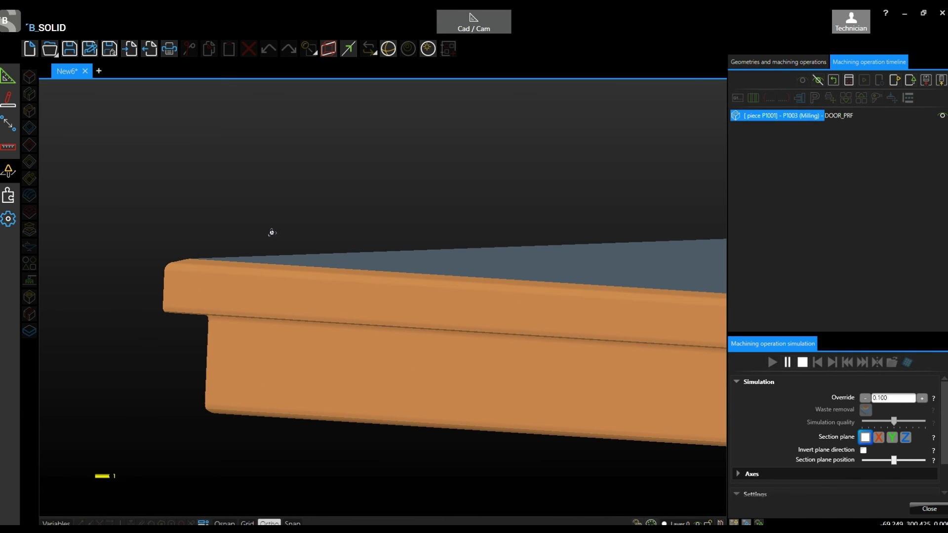
scroll(271, 232, down, 5)
mouse_move(272, 232)
middle_down()
mouse_move(334, 295)
mouse_move(355, 289)
mouse_move(338, 290)
mouse_move(328, 273)
mouse_move(331, 289)
mouse_move(209, 218)
mouse_move(334, 257)
middle_up()
Raise the simulation override to 30.1 and let DOOR_PRF finish profiling all panel edges.
scroll(330, 255, down, 5)
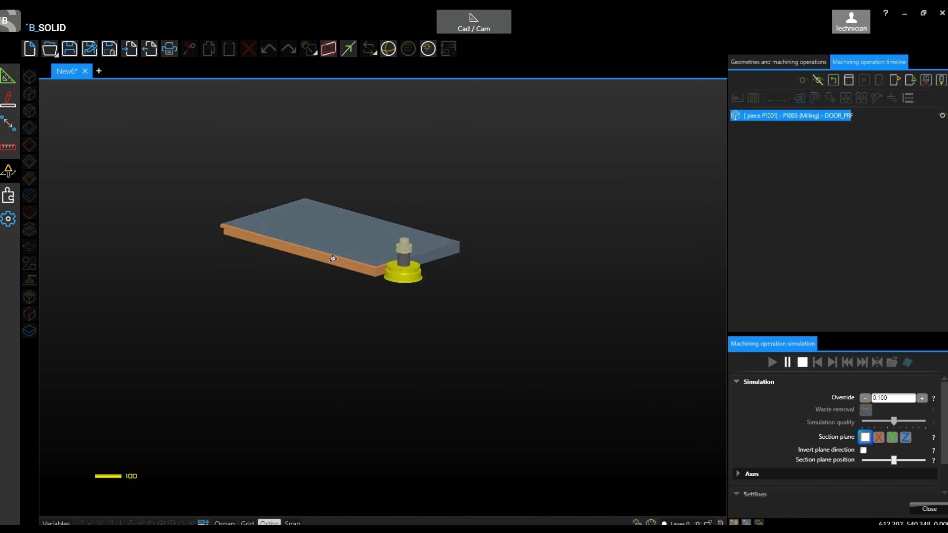
scroll(313, 207, up, 5)
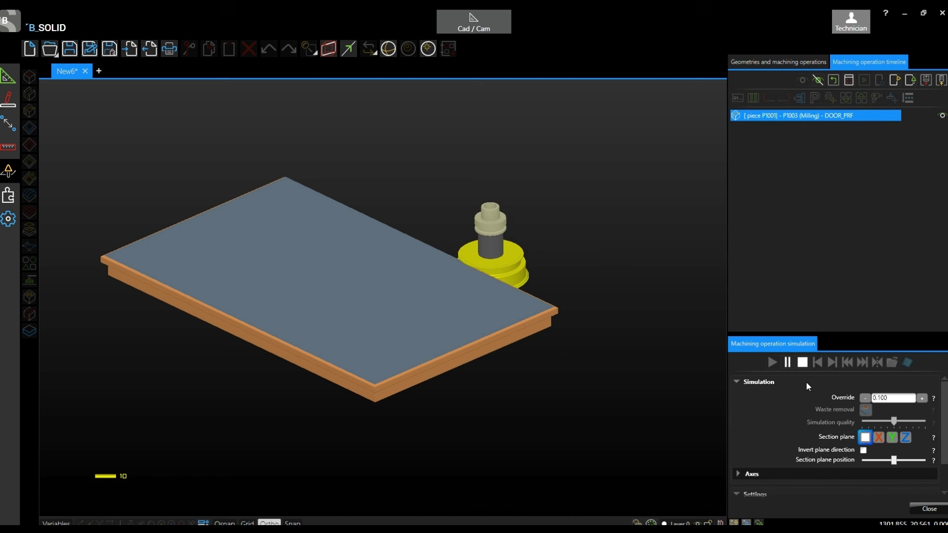
click(921, 398)
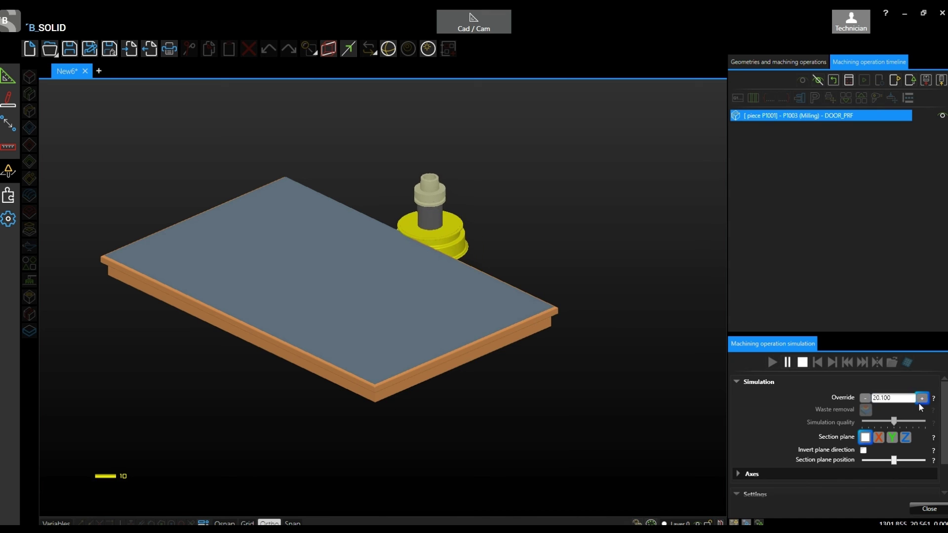
click(921, 399)
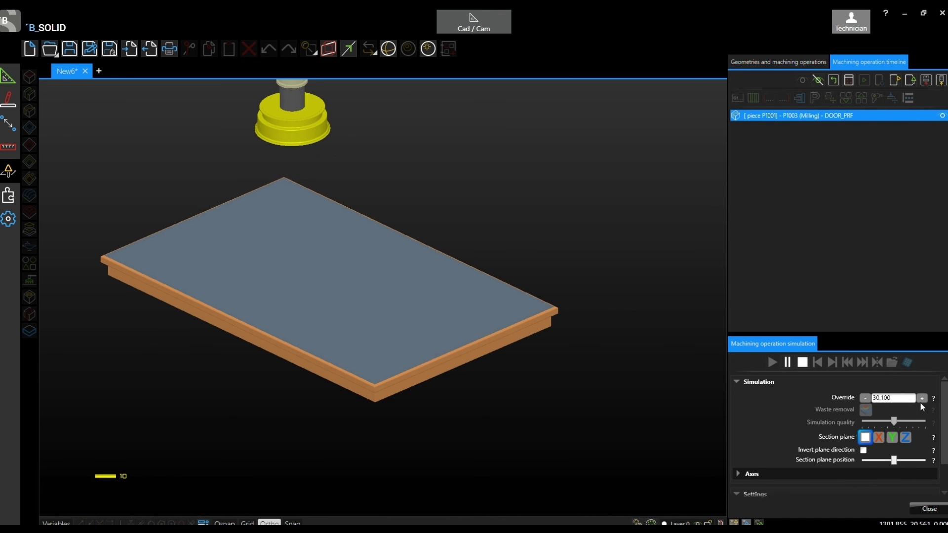
scroll(428, 351, down, 2)
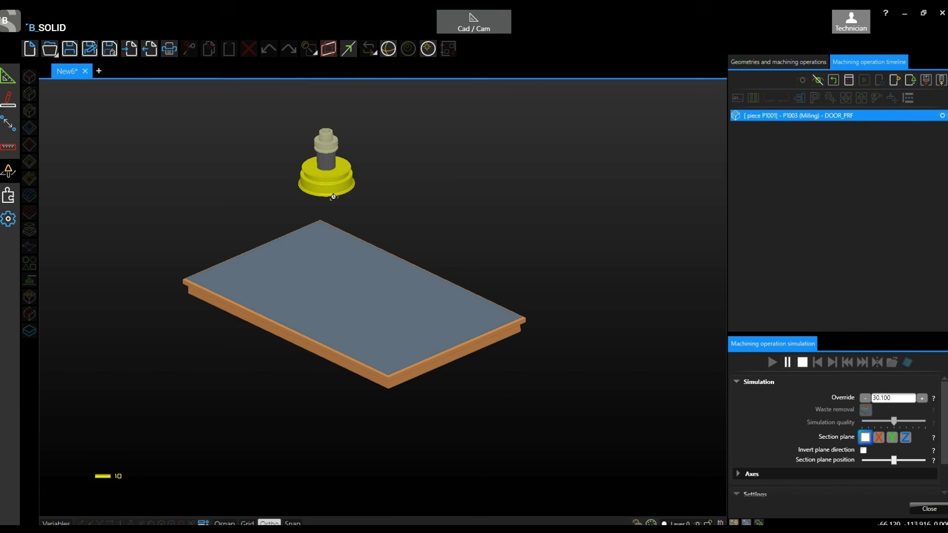
scroll(298, 151, up, 1)
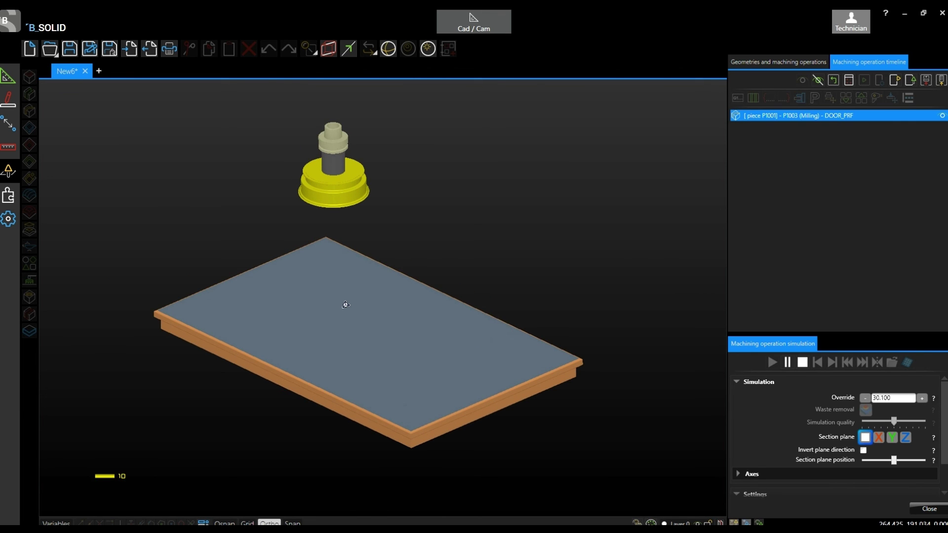